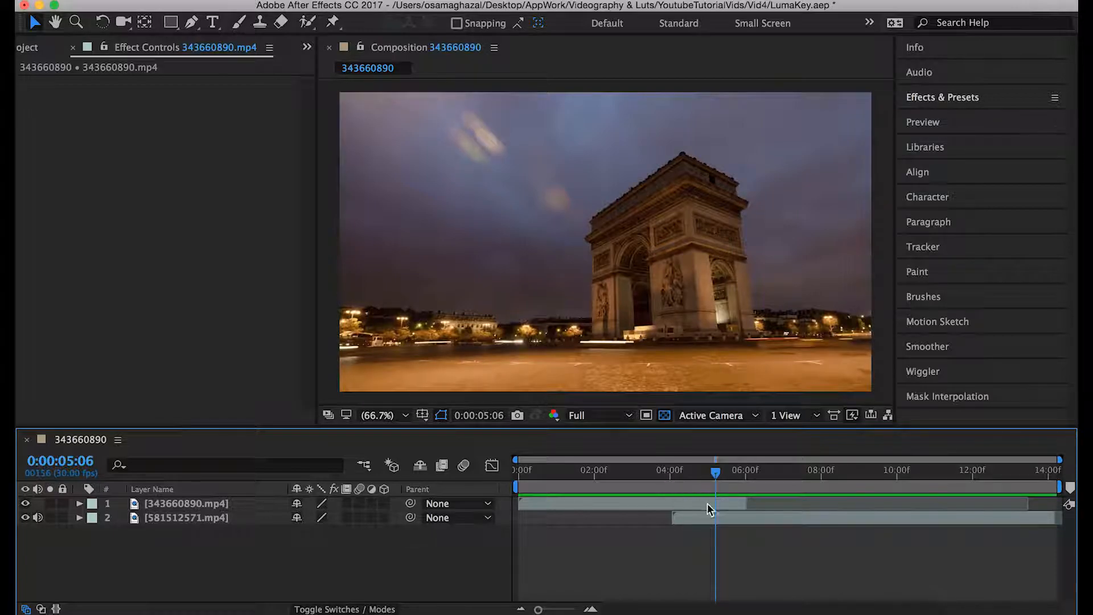
- Examine the overlap of the 343660890.mp4 and 581512571.mp4 layers around 0:00:04:01 by scrubbing through the timeline
left_click(706, 503)
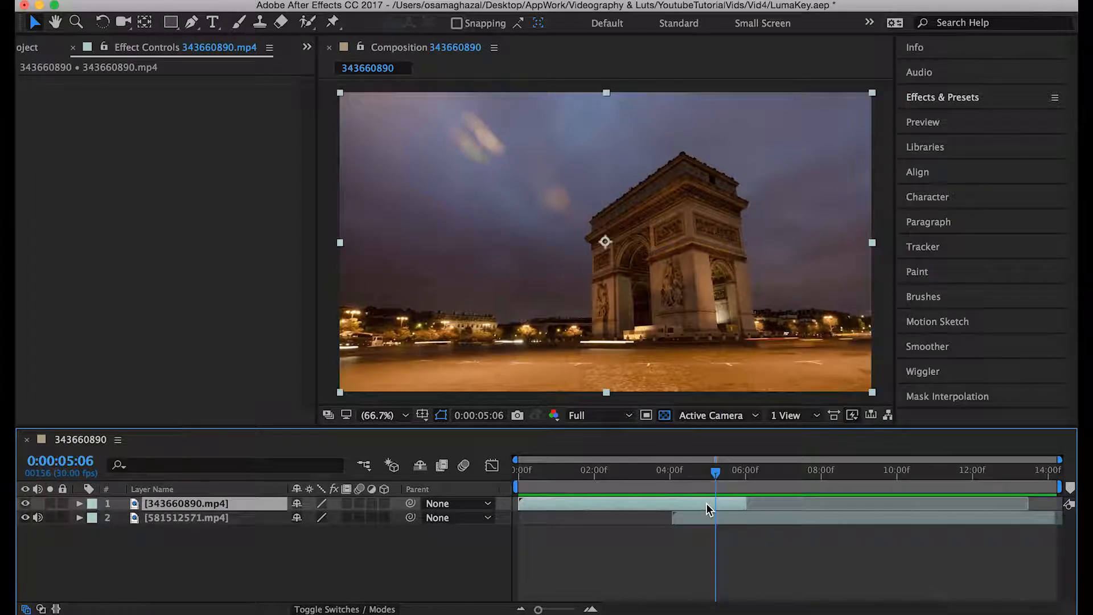
left_click(702, 521)
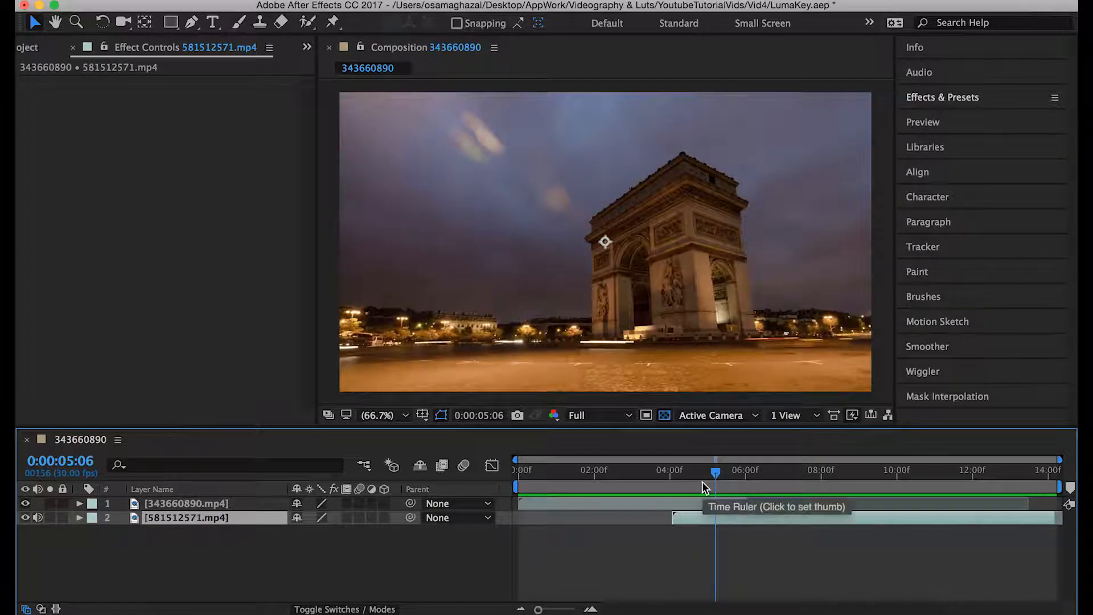
left_click_drag(698, 472, 685, 487)
left_click(676, 502)
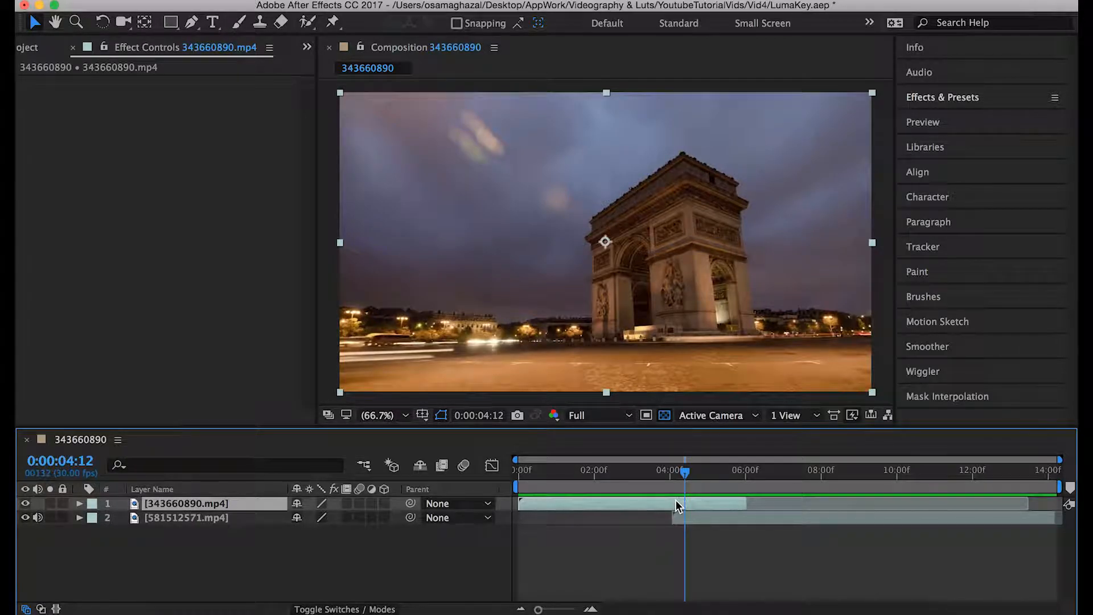
mouse_move(685, 480)
left_mouse_down()
mouse_move(775, 477)
mouse_move(689, 477)
left_mouse_up()
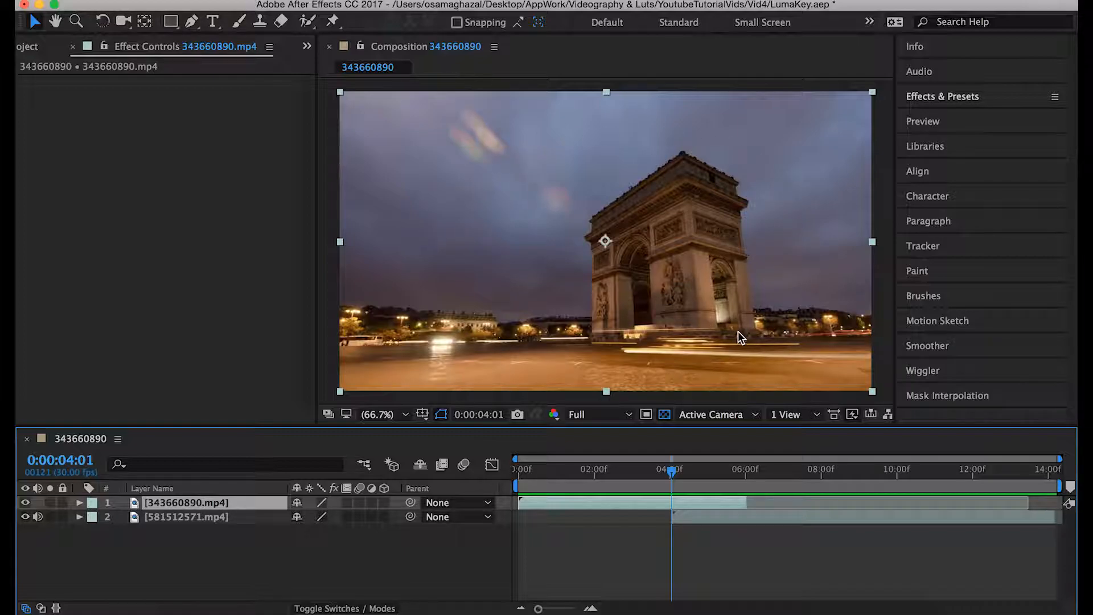
left_click_drag(760, 476, 676, 475)
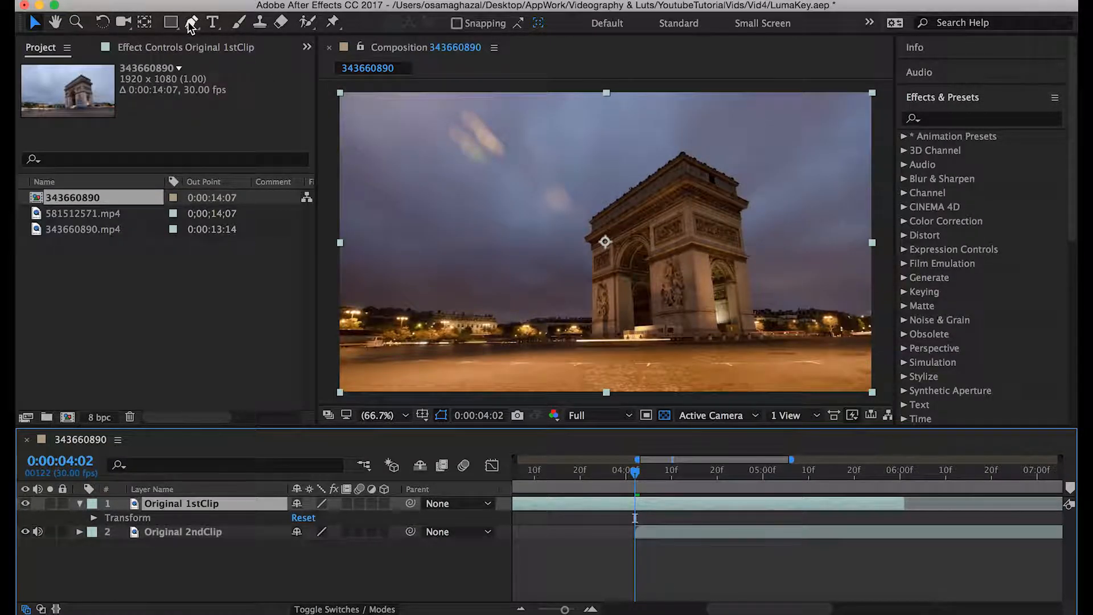
- Start a Pen tool mask on the Original 1stClip layer, tracing the rooftops from the frame's left edge past the lit building toward the arch
left_click(191, 23)
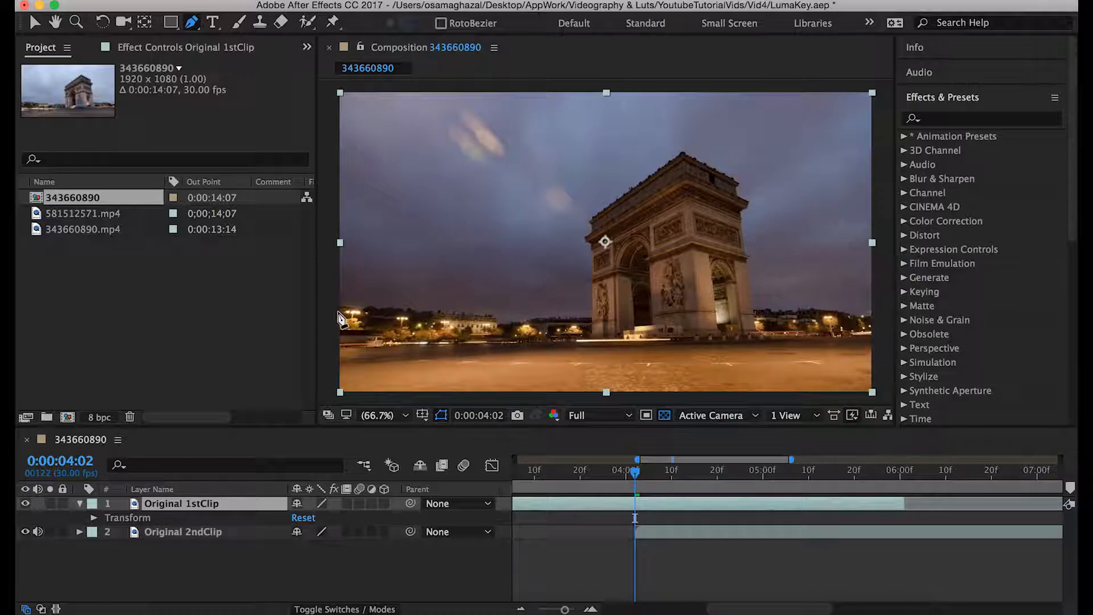
left_click(336, 307)
left_click(355, 306)
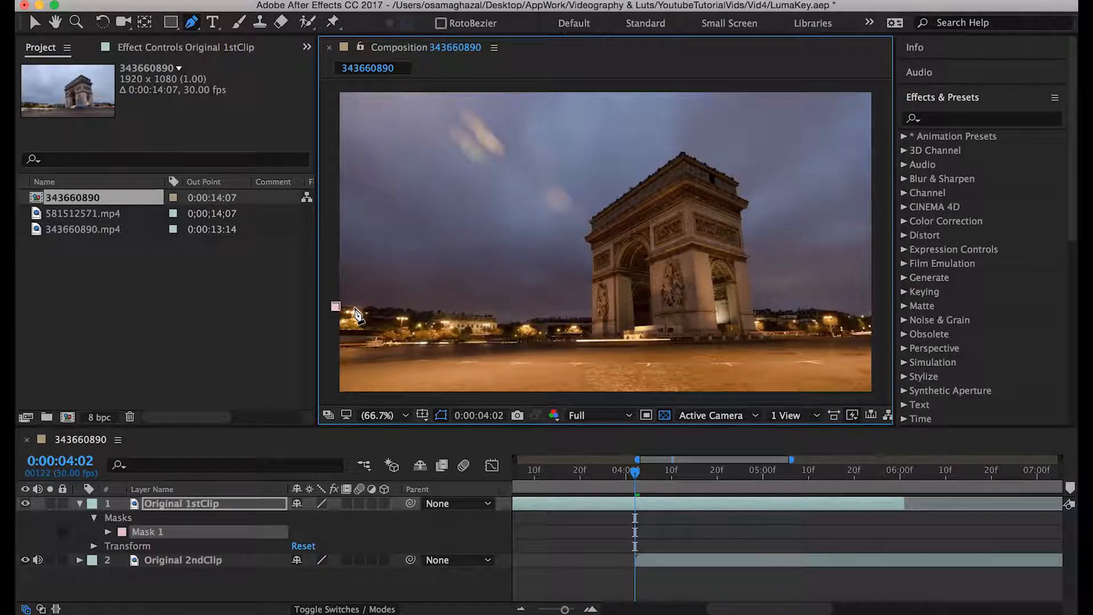
left_click(374, 307)
left_click(394, 308)
left_click(415, 311)
left_click(437, 311)
left_click(459, 315)
left_click(488, 314)
left_click(497, 321)
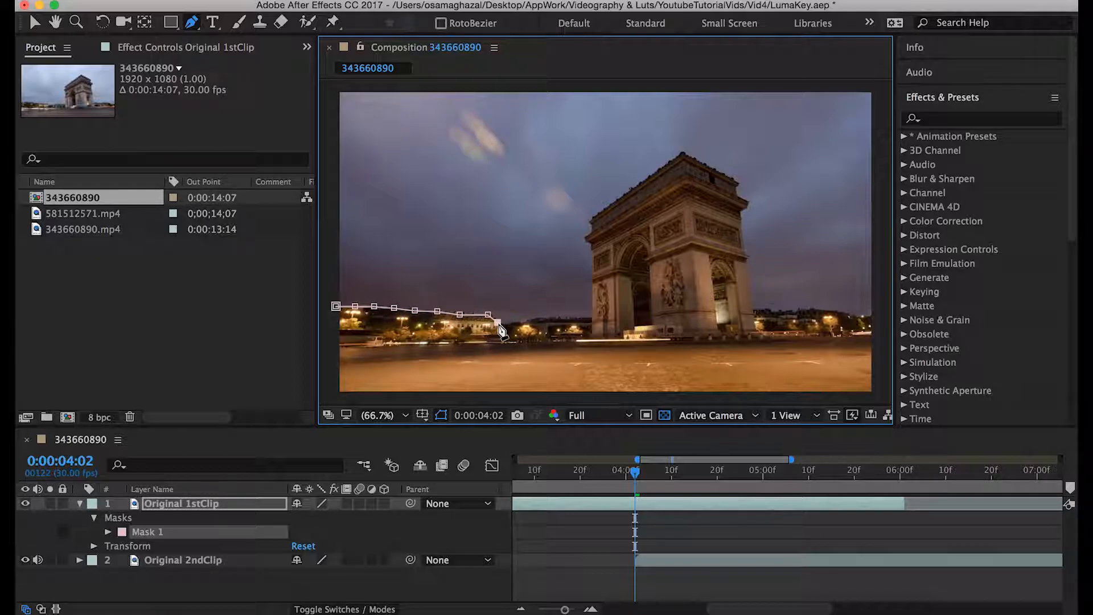
left_click(519, 322)
left_click(542, 318)
- Continue the mask along the remaining skyline to the arch and up the arch's left edge, following its ledge
scroll(486, 344, "up", 3)
scroll(486, 345, "up", 2)
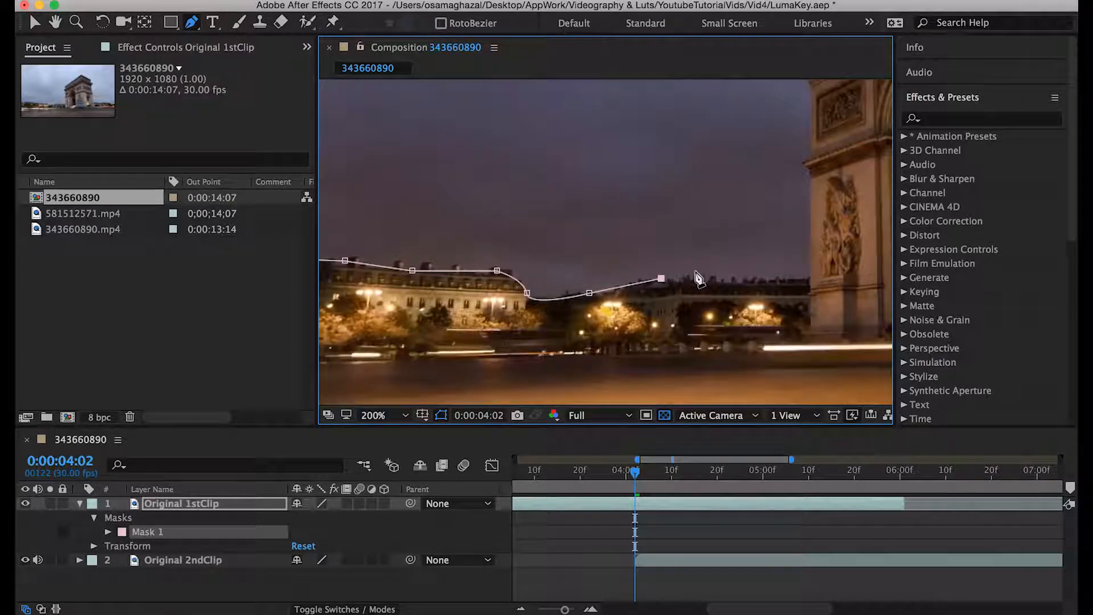
left_click(694, 276)
left_click(748, 280)
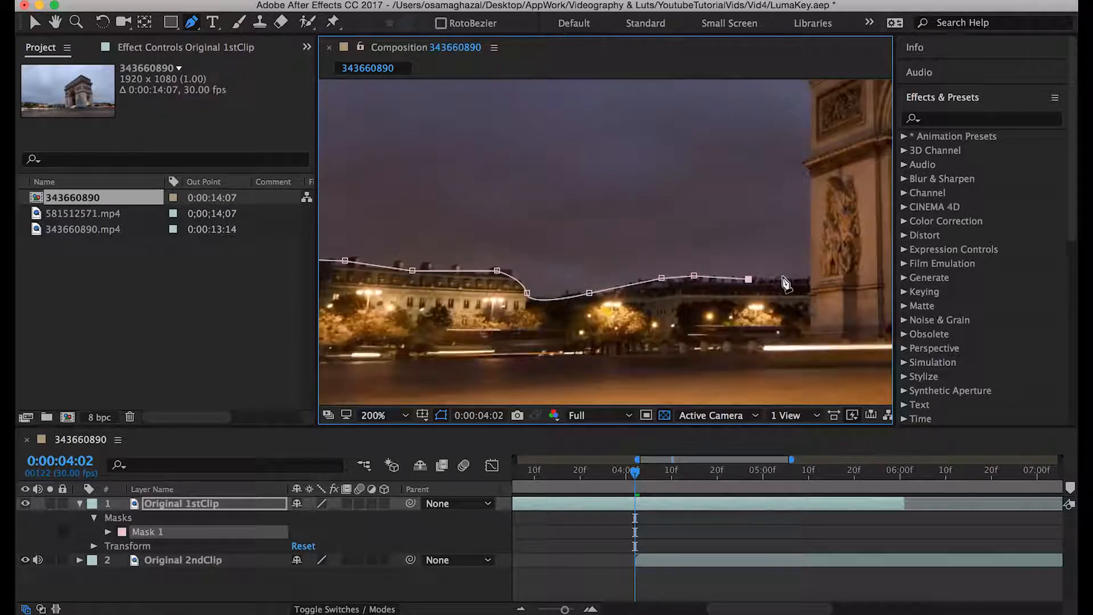
left_click(808, 278)
left_click(809, 171)
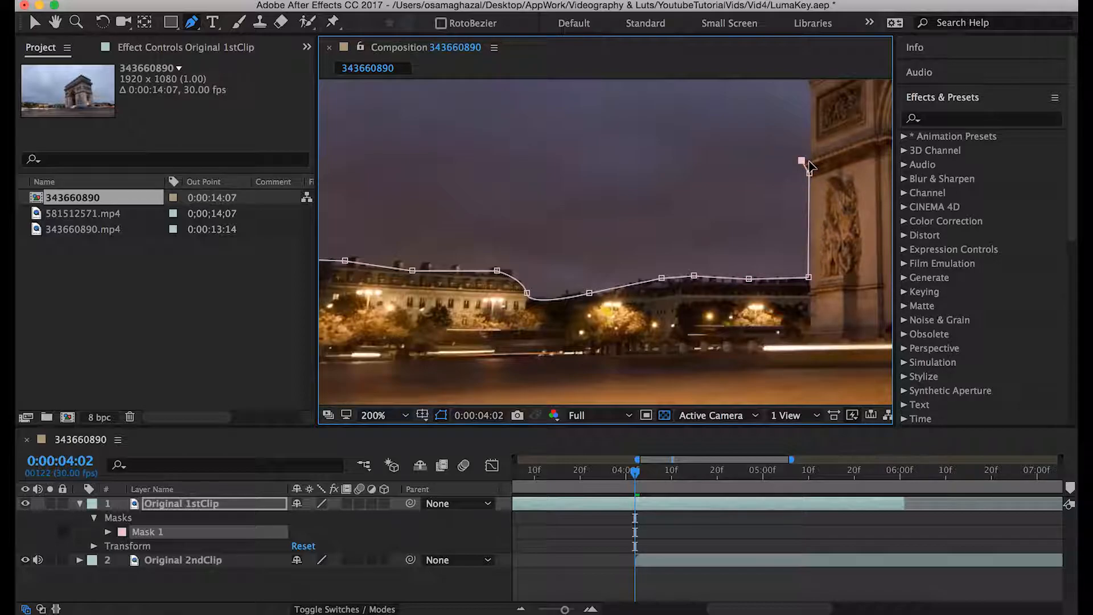
left_click(812, 139)
left_click(810, 94)
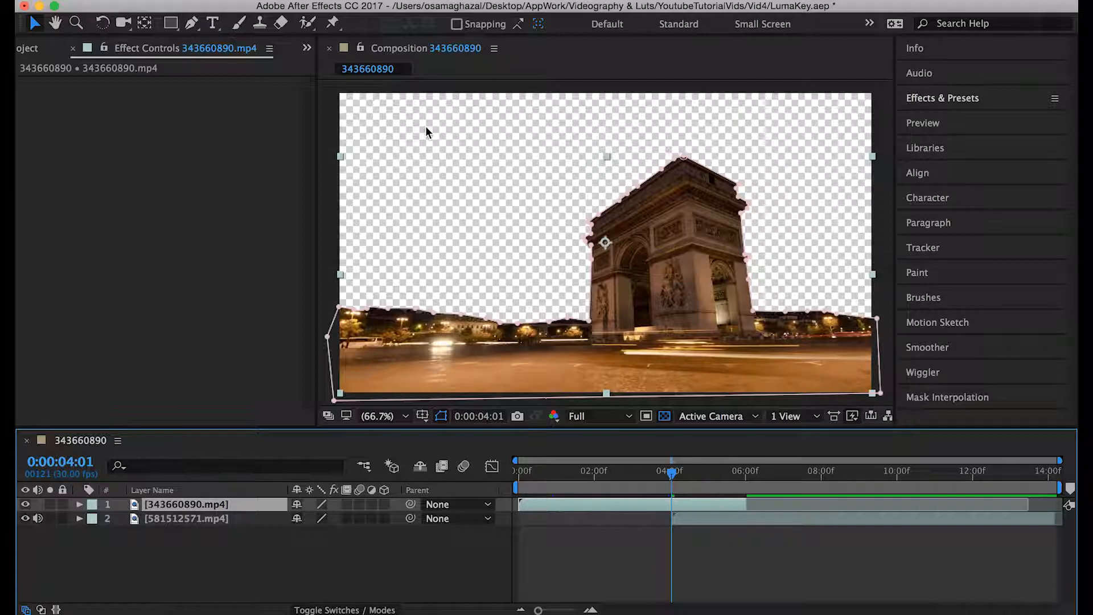
- Duplicate the masked 343660890.mp4 layer and trim the upper copy to end at 0:00:04:01, where the second clip starts
left_click(648, 474)
mouse_move(648, 474)
left_mouse_down()
mouse_move(526, 475)
mouse_move(650, 480)
left_mouse_up()
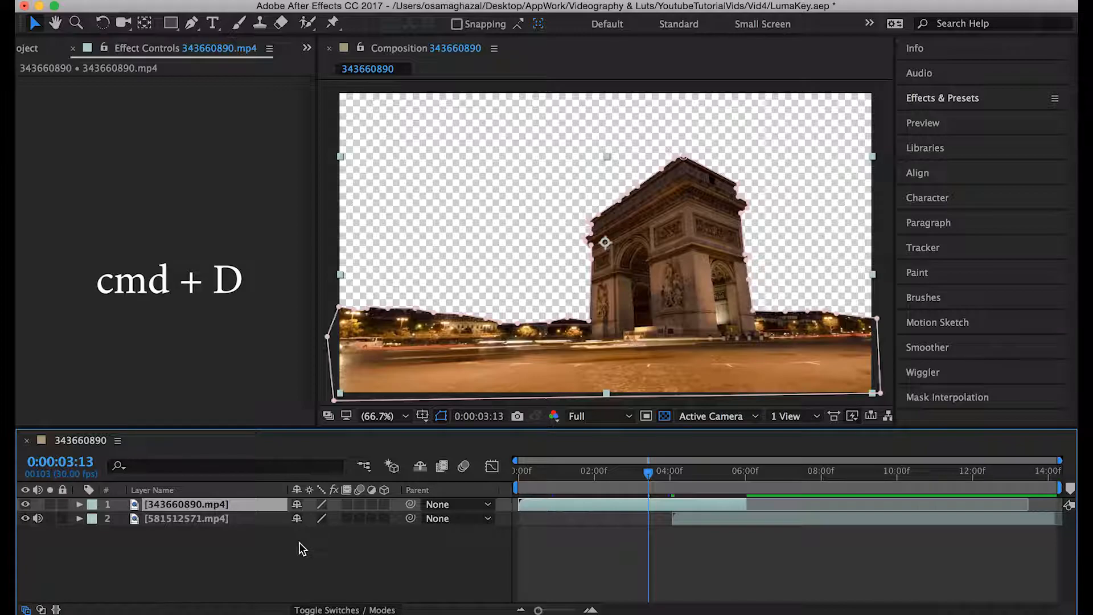
key("super+d")
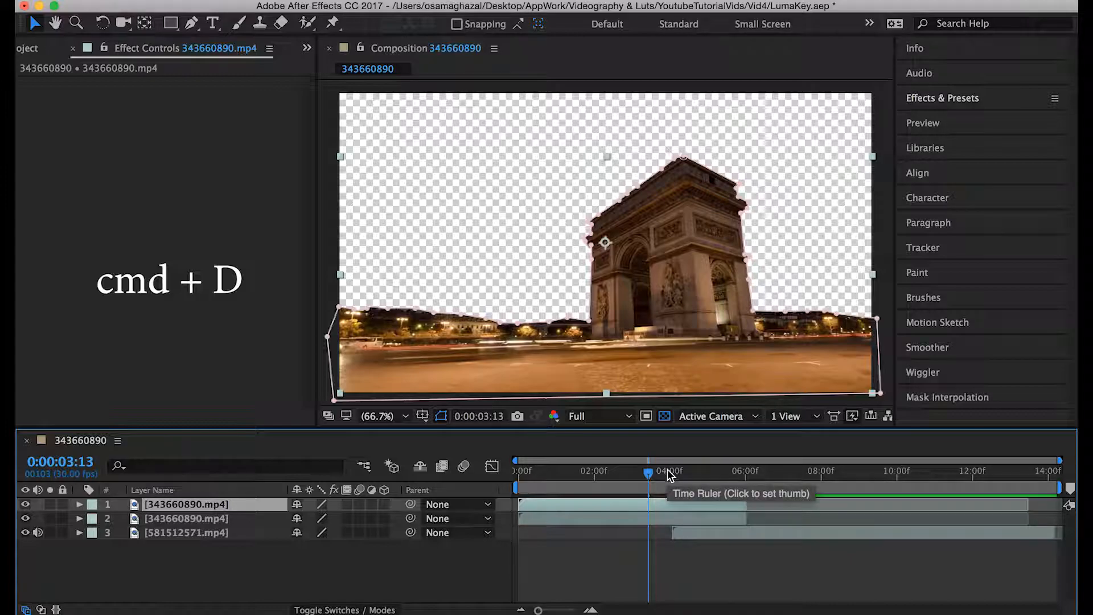
left_click_drag(649, 473, 674, 476)
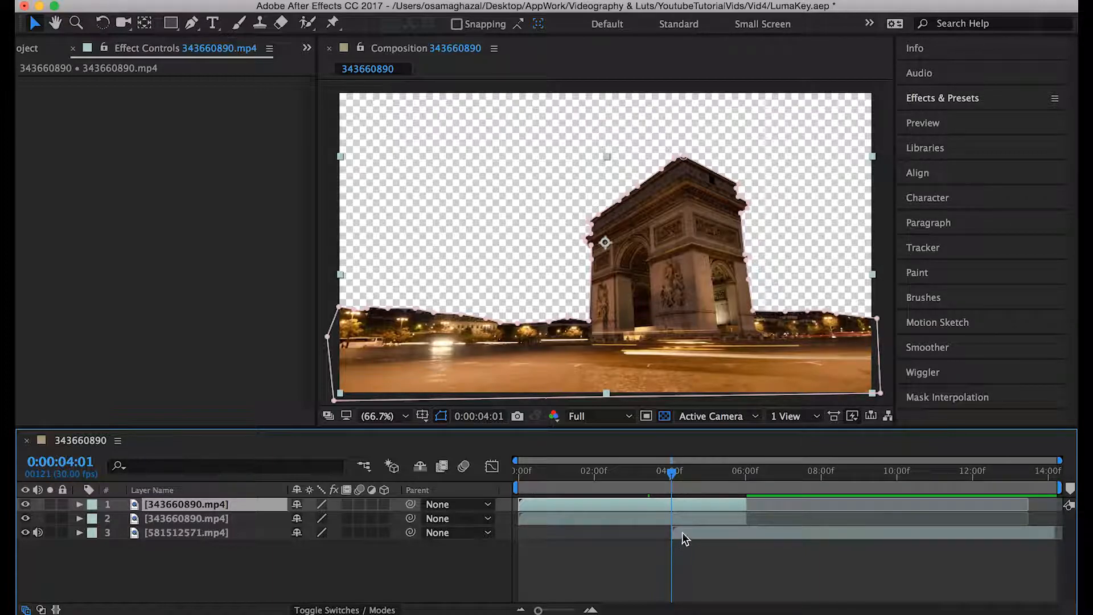
left_click_drag(745, 507, 671, 508)
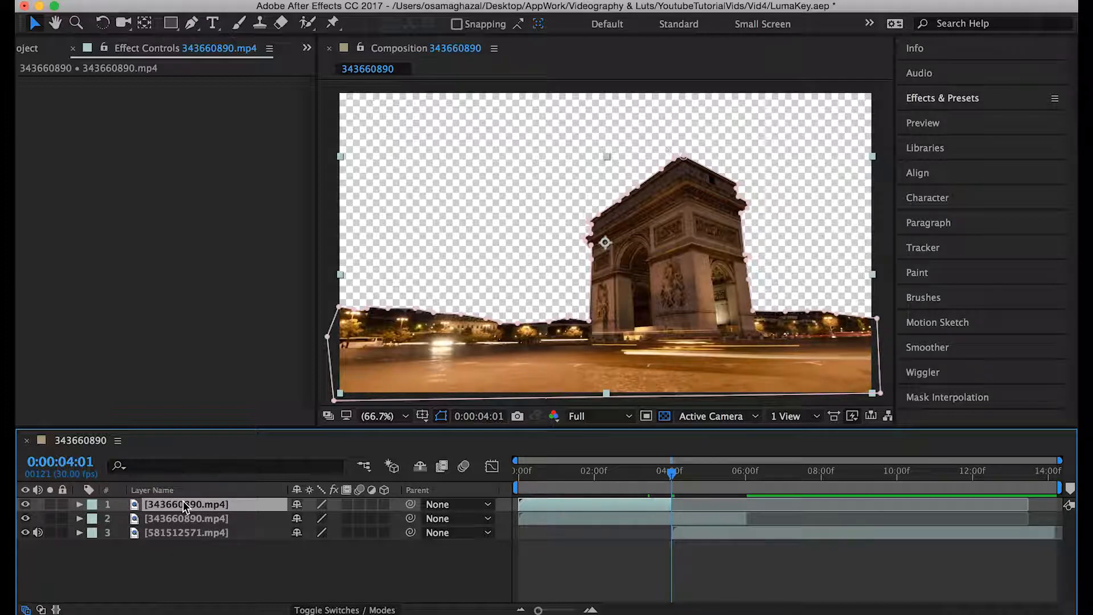
- Delete Mask 1 from the uppermost 343660890.mp4 copy
key("m")
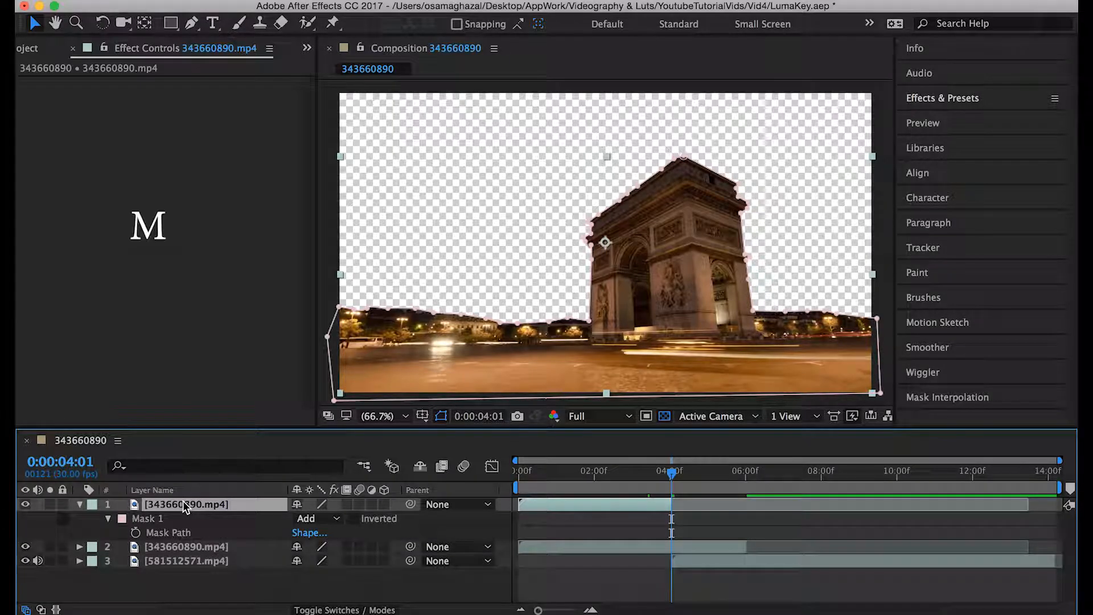
left_click(149, 520)
key("Delete")
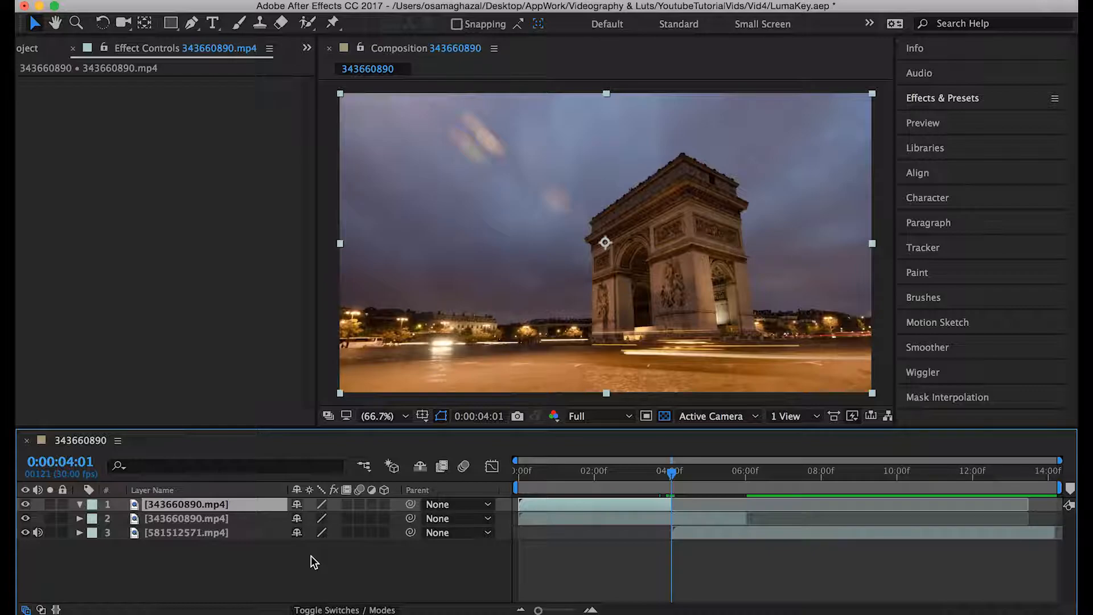
left_click(79, 504)
left_click(79, 505)
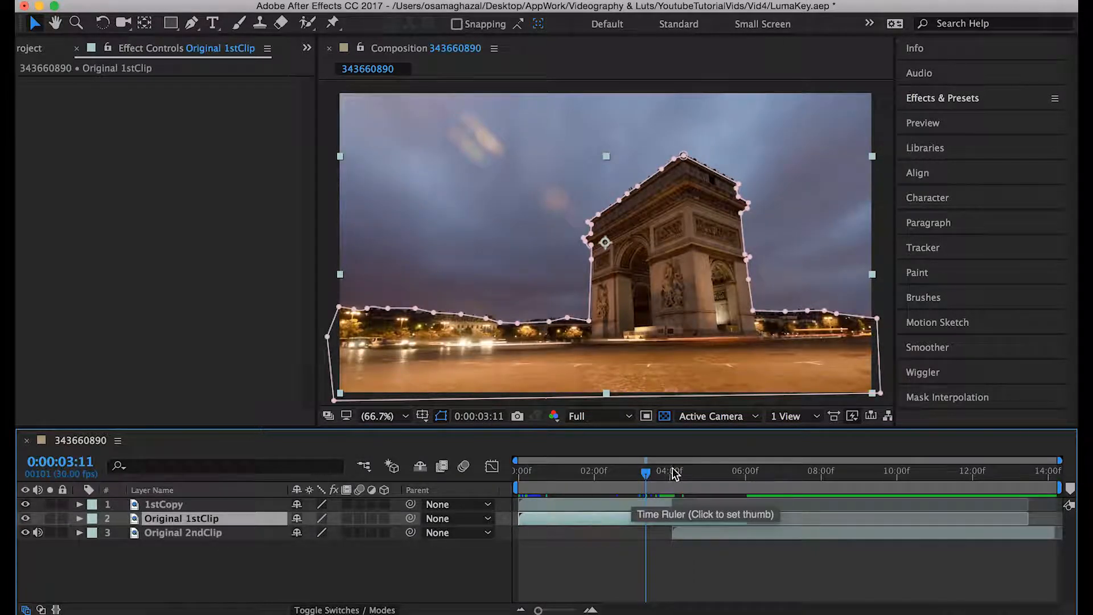
- Review the cut from 1stCopy to the masked Original 1stClip around 0:00:04:01 by scrubbing across it
left_click_drag(647, 473, 690, 473)
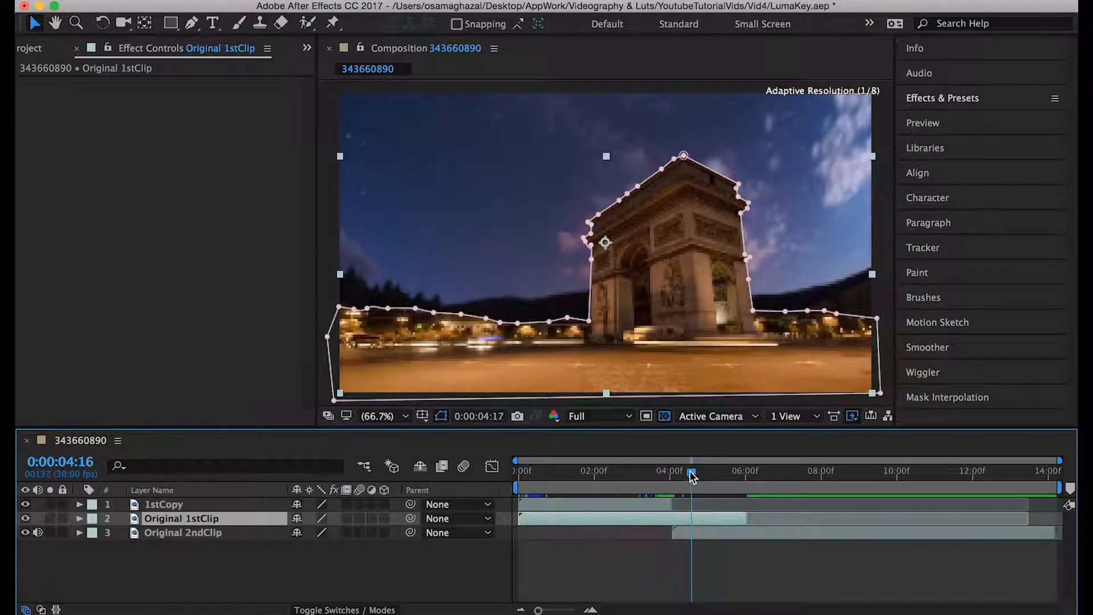
left_click(230, 504)
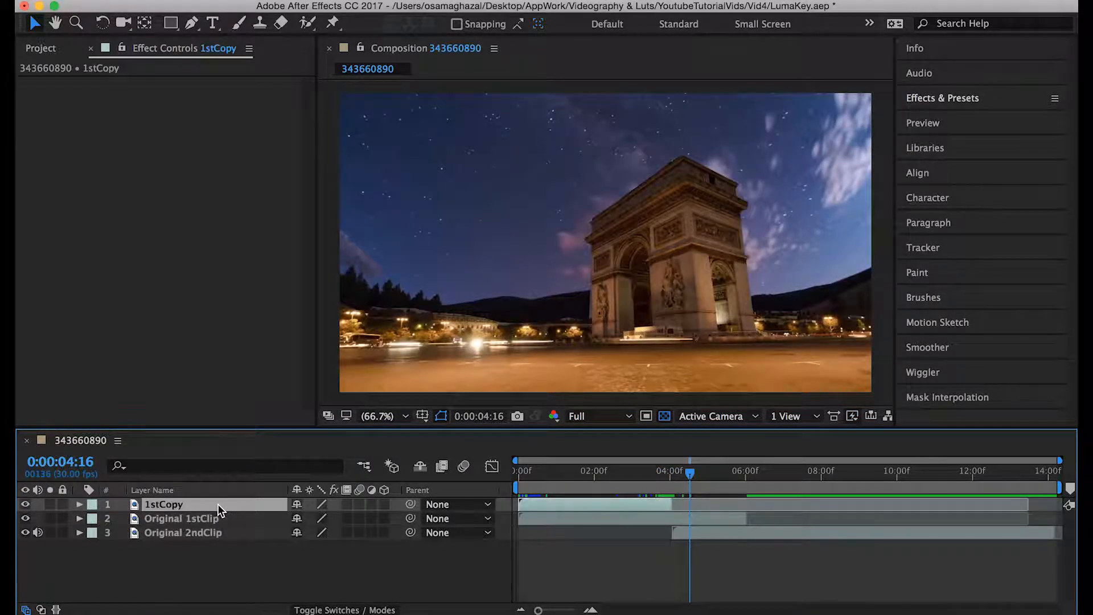
left_click_drag(549, 474, 677, 483)
left_click_drag(673, 480, 671, 476)
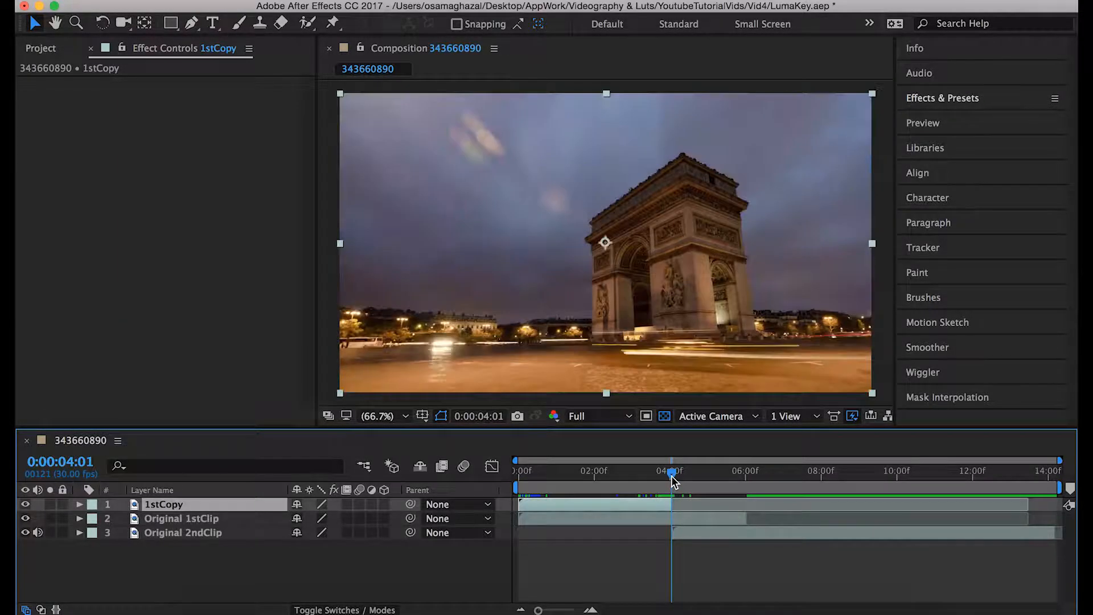
left_click(675, 518)
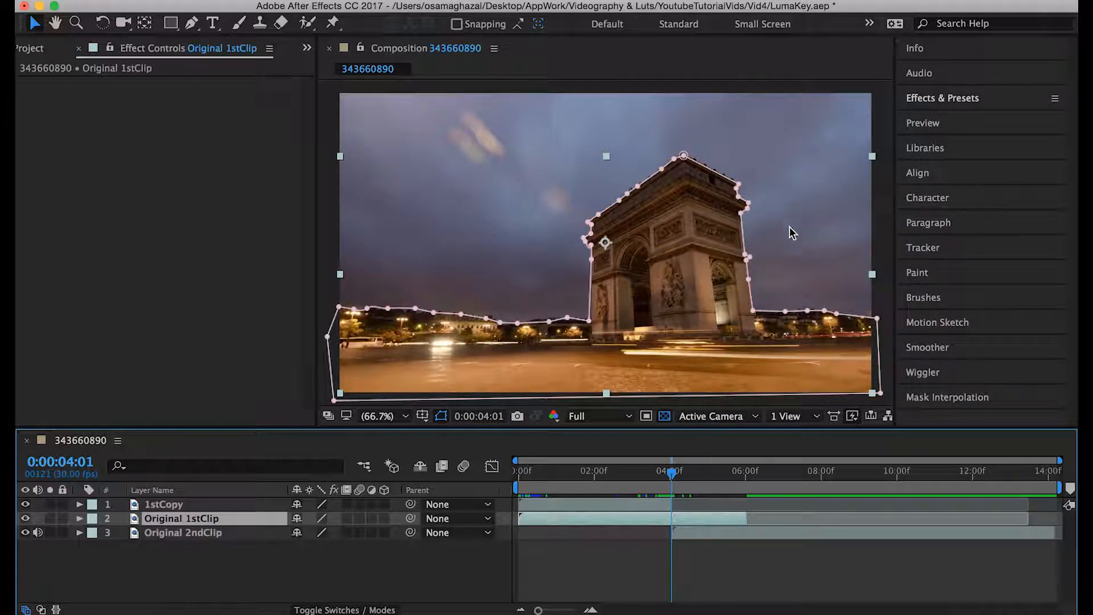
left_click(774, 473)
left_click_drag(773, 472, 668, 479)
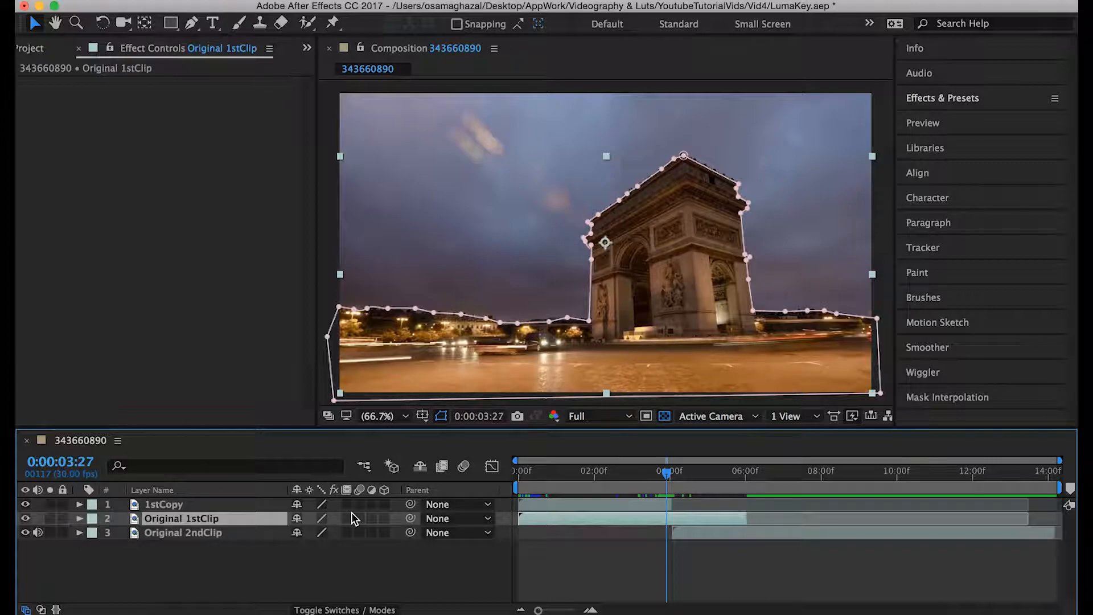
- Duplicate Original 1stClip, place the copy directly beneath it, and trim the copy's start to 0:00:04:01
key("super+d")
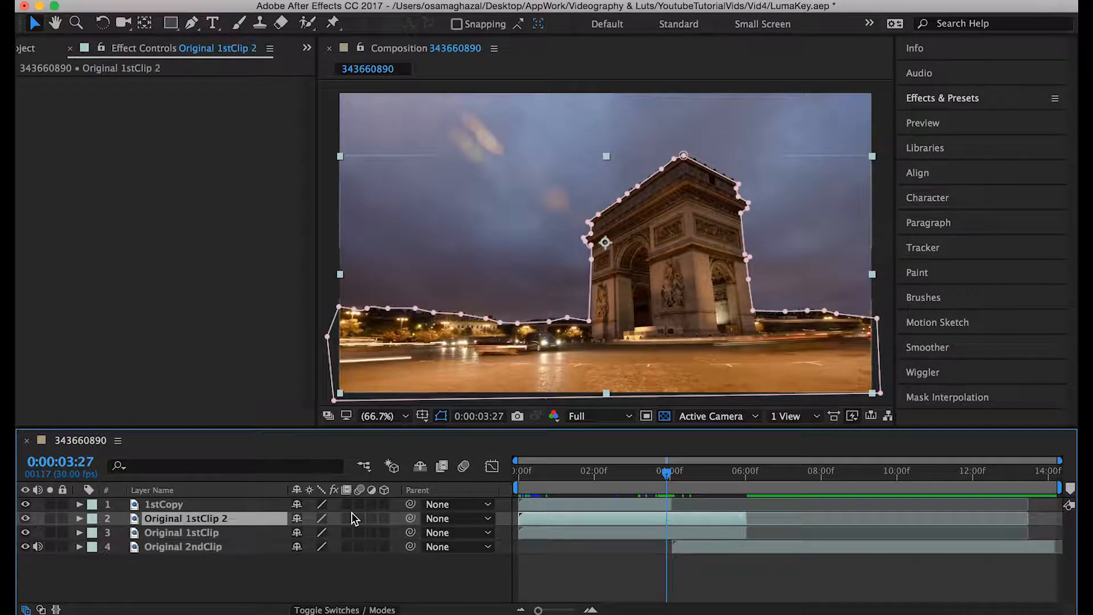
left_click_drag(194, 520, 196, 542)
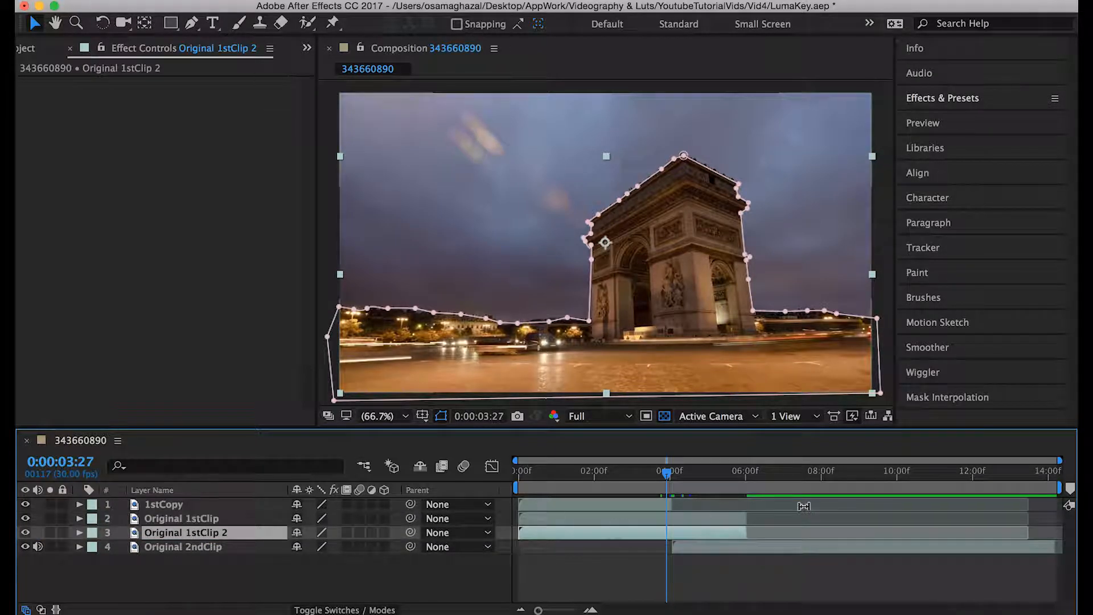
left_click(672, 473)
left_click_drag(517, 534, 668, 534)
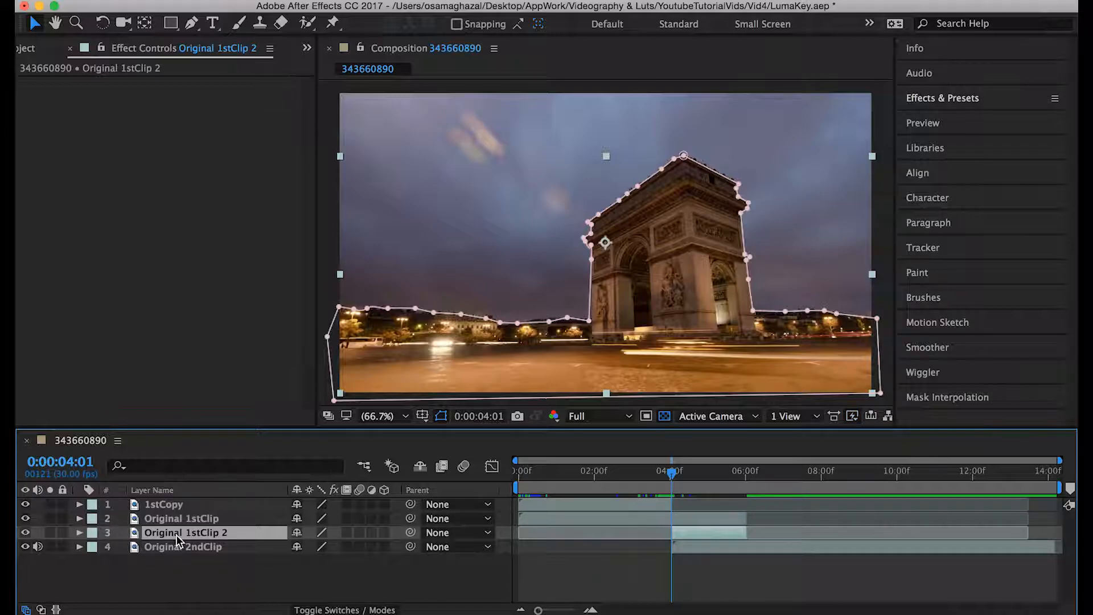
- Hide the Original 1stClip layer and invert Mask 1 on Original 1stClip 2
key("m")
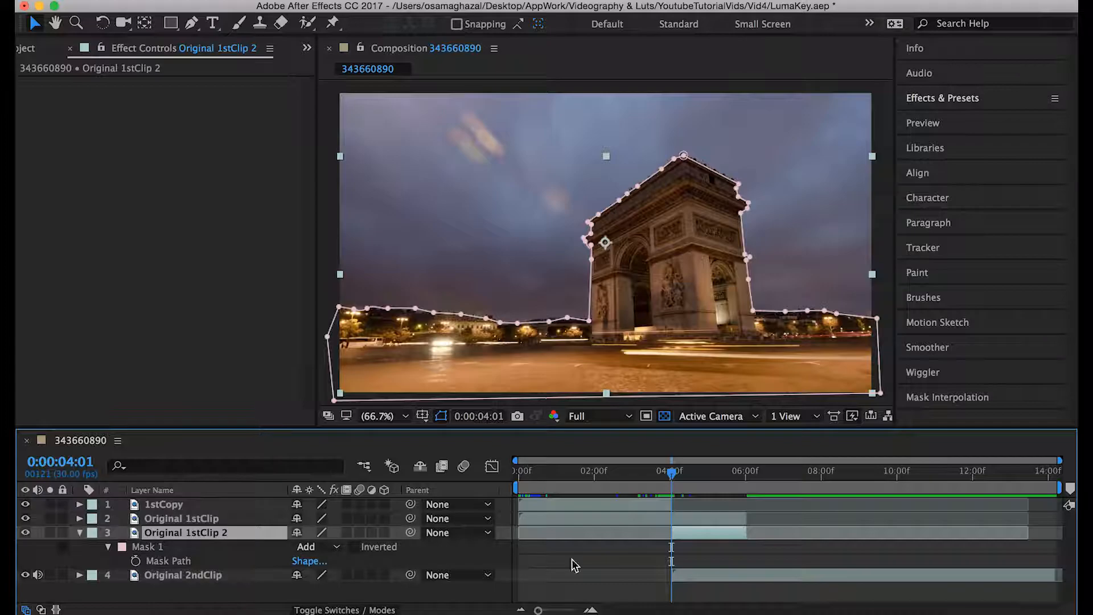
left_click(25, 519)
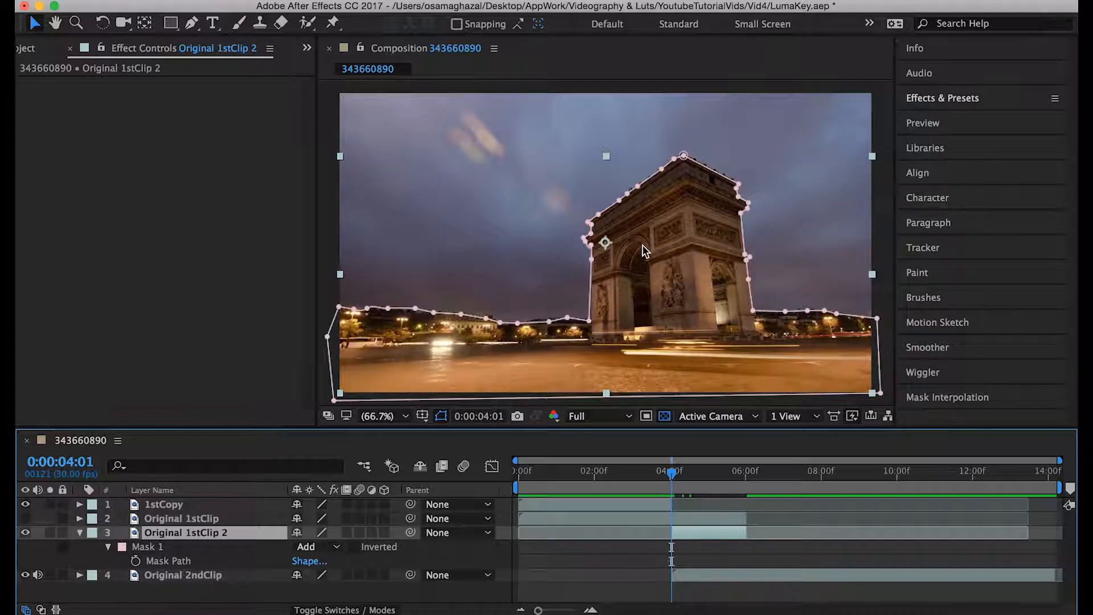
left_click_drag(688, 470, 675, 472)
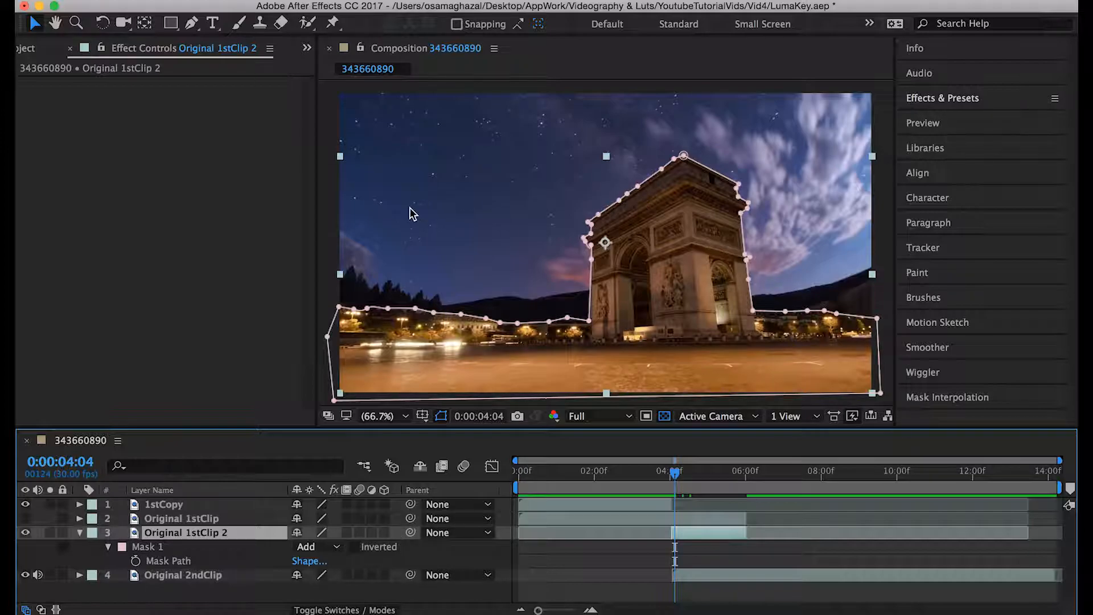
left_click(354, 550)
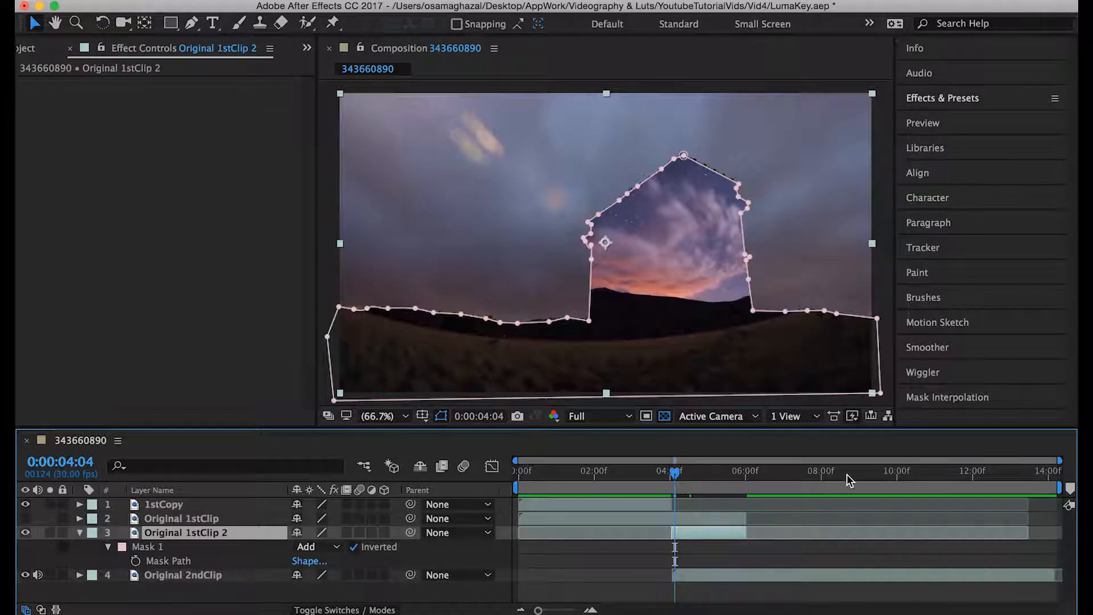
left_click(74, 533)
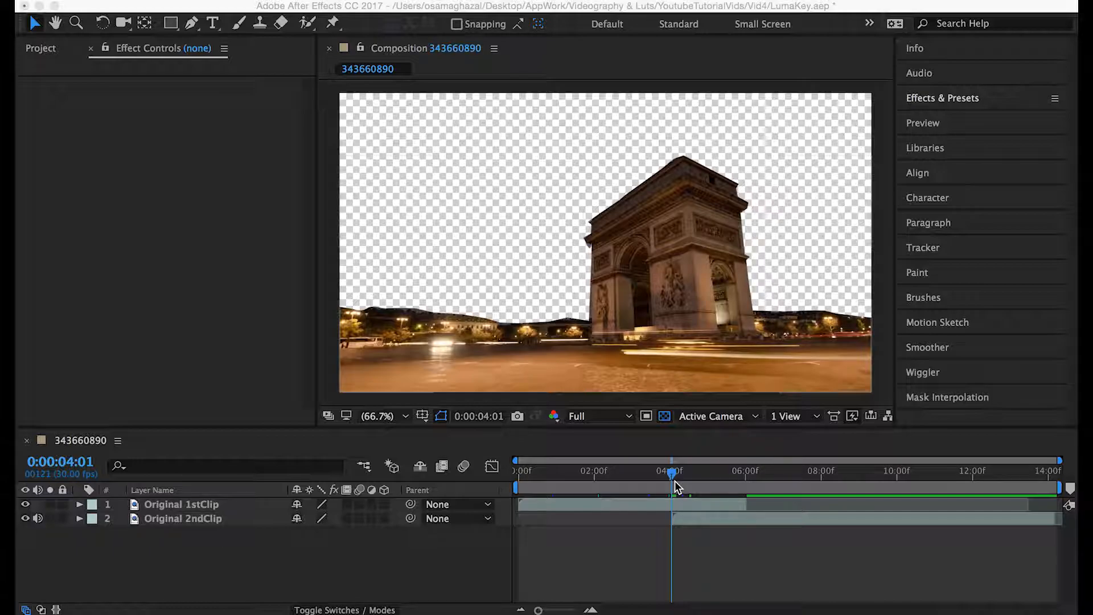
- Duplicate the Original 1stClip layer and trim Original 1stClip 2 to end at 0:00:04:01
left_click(676, 504)
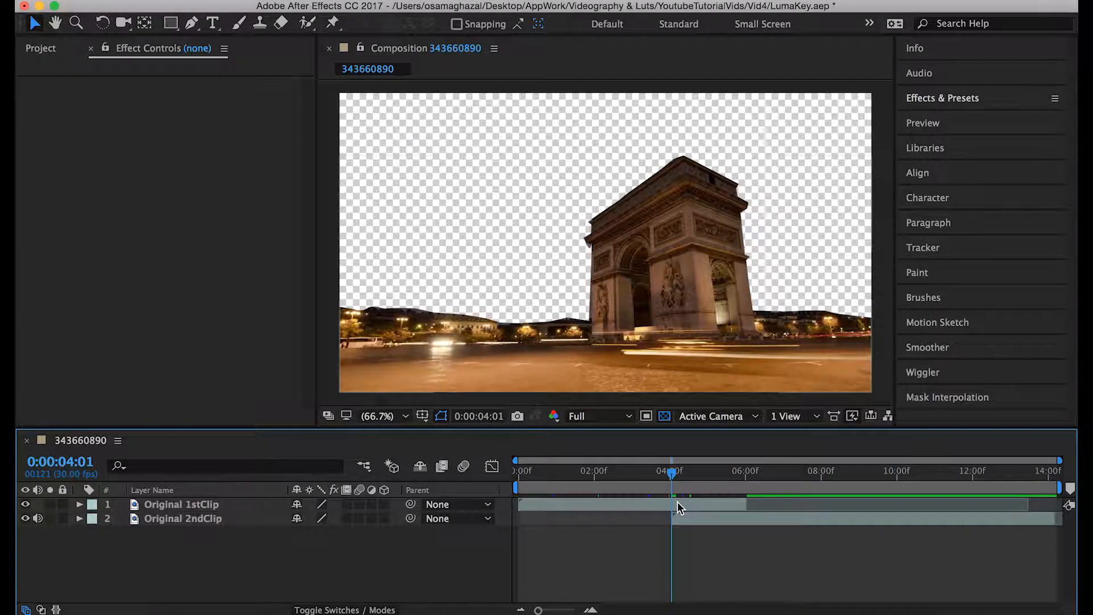
left_click(677, 504)
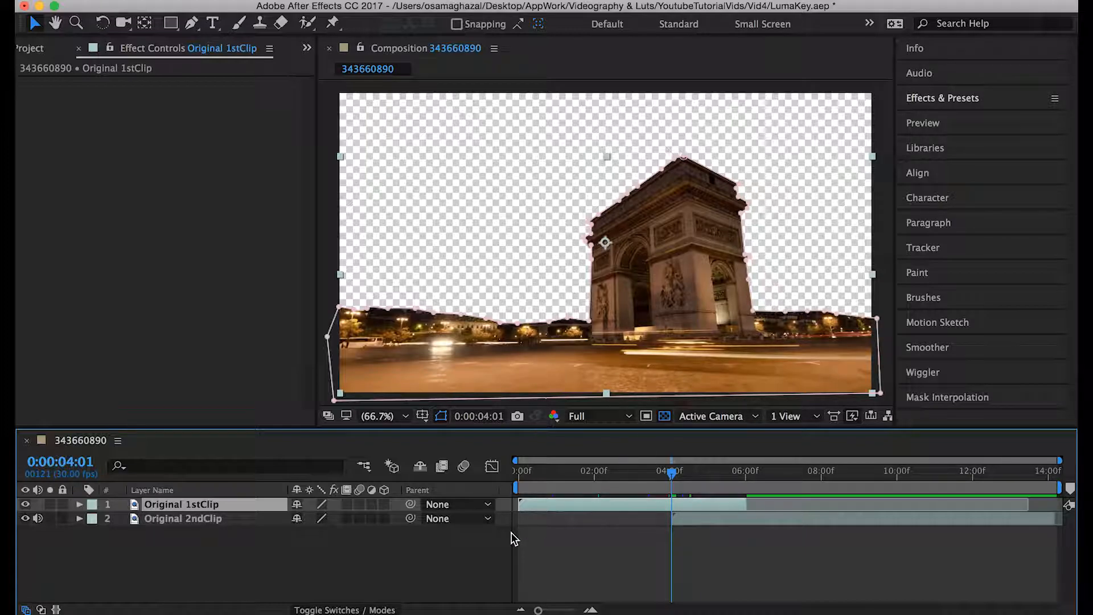
key("super+d")
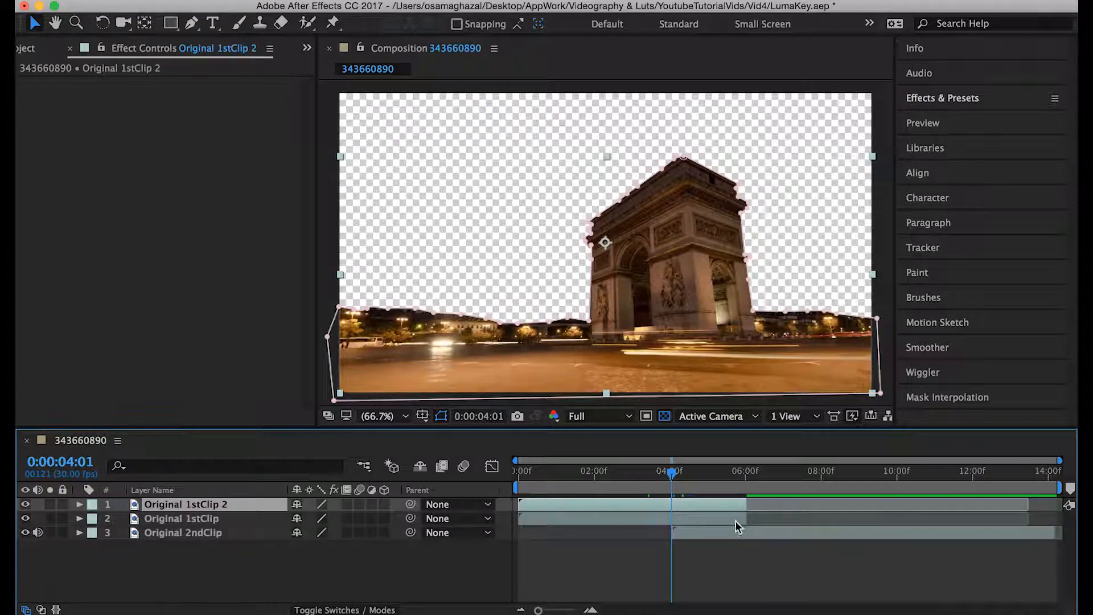
left_click_drag(751, 503, 672, 504)
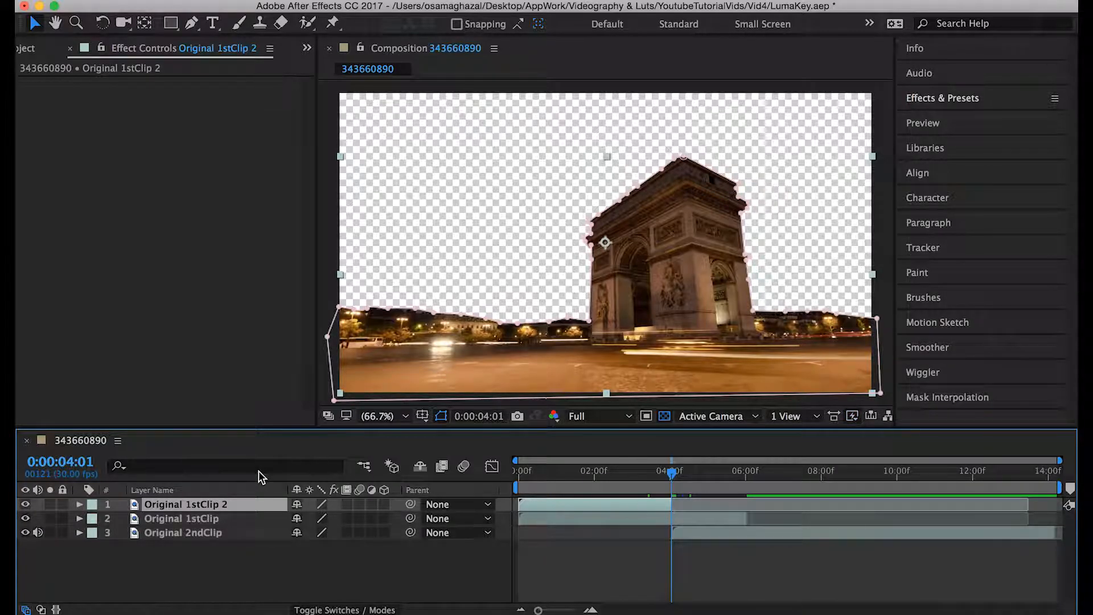
- Delete Mask 1 from the Original 1stClip 2 layer
key("m")
left_click(154, 521)
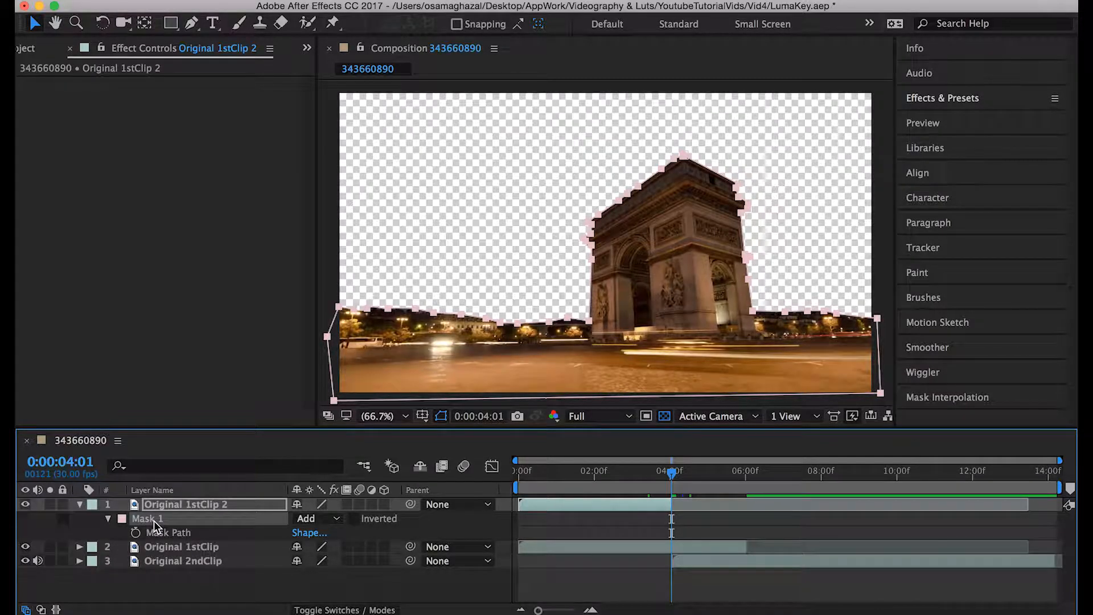
key("Delete")
mouse_move(674, 473)
left_mouse_down()
mouse_move(609, 474)
mouse_move(672, 476)
left_mouse_up()
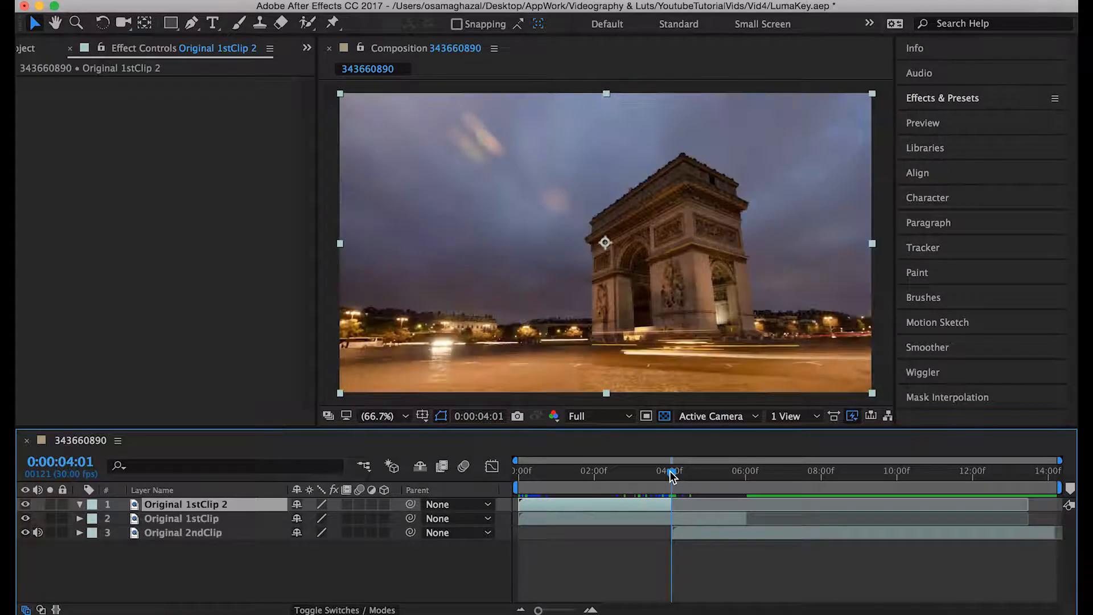
- Duplicate Original 1stClip, place the copy directly beneath it, and trim the copy's start to 0:00:04:01
left_click(643, 519)
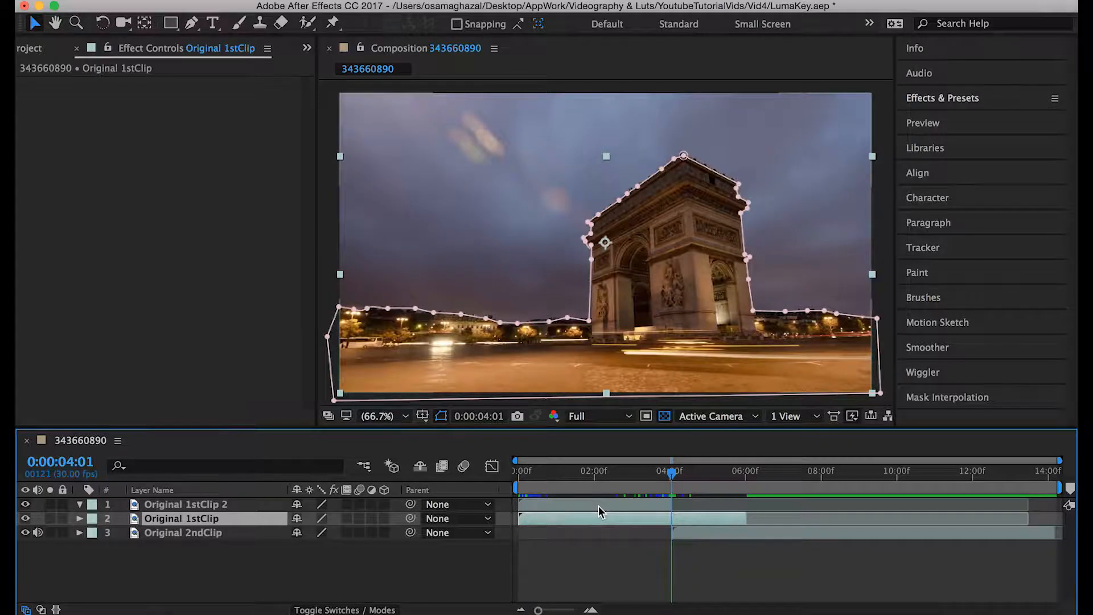
key("super+d")
left_click_drag(210, 521, 214, 541)
left_click_drag(514, 532, 672, 534)
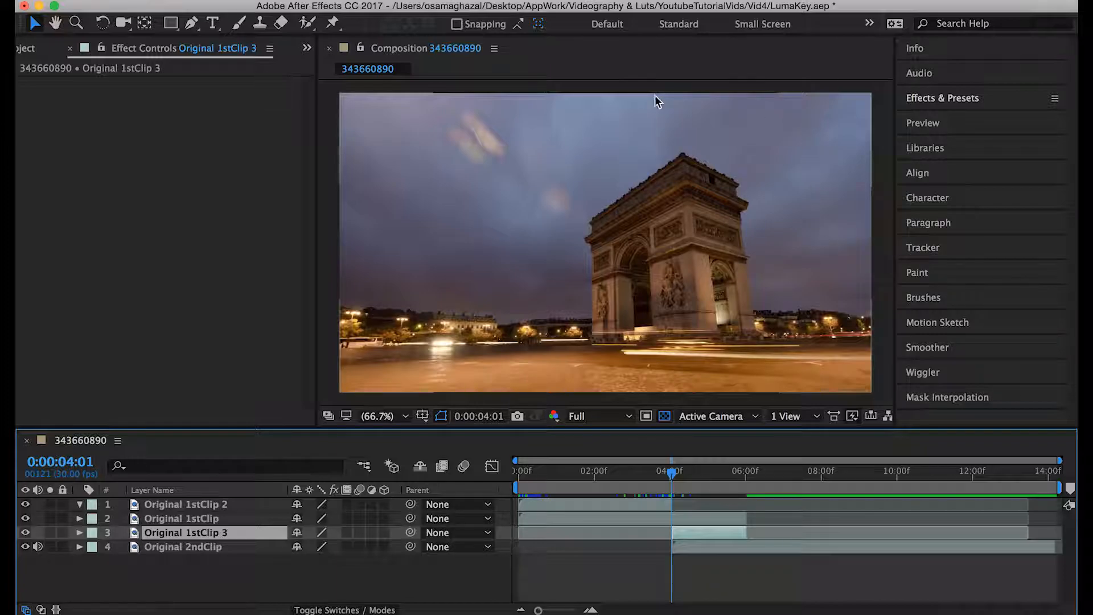
- Invert Mask 1 on the Original 1stClip 3 layer so that it covers the sky
left_click(780, 473)
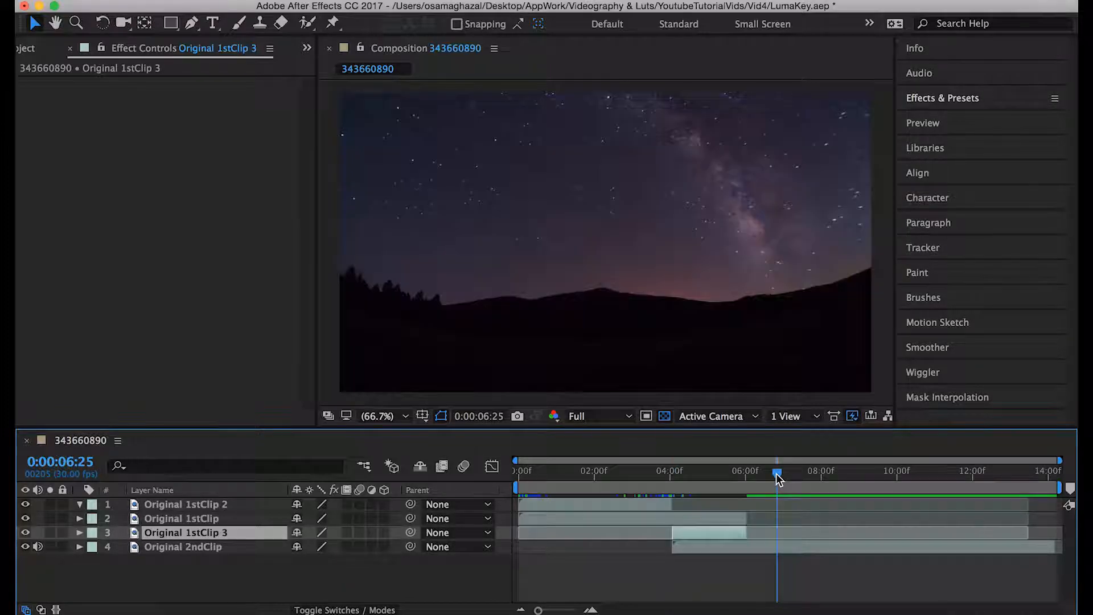
left_click_drag(782, 473, 683, 472)
key("m")
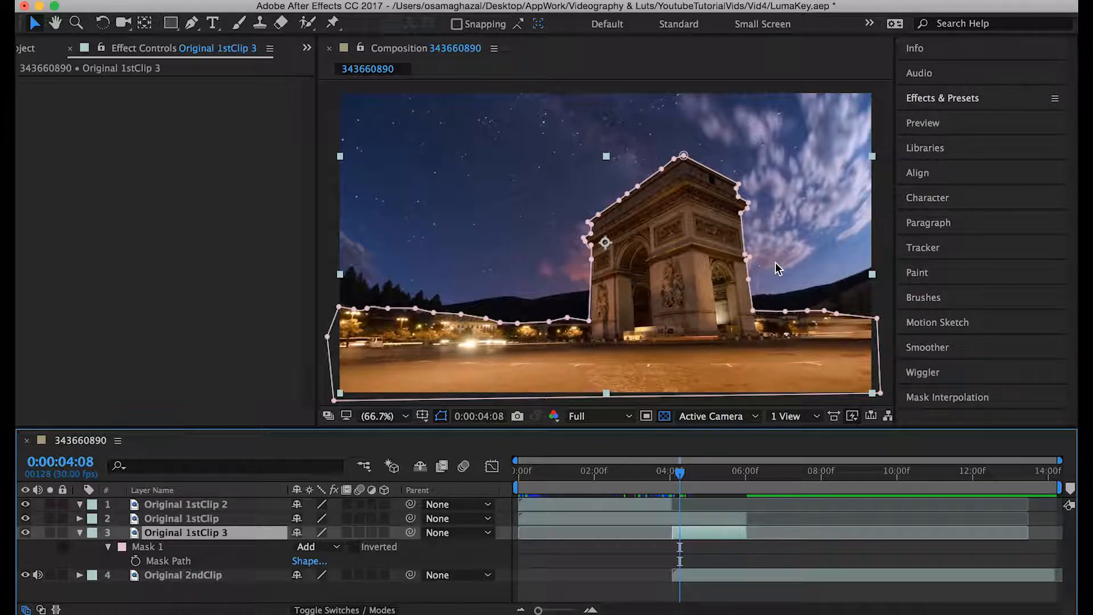
left_click(353, 548)
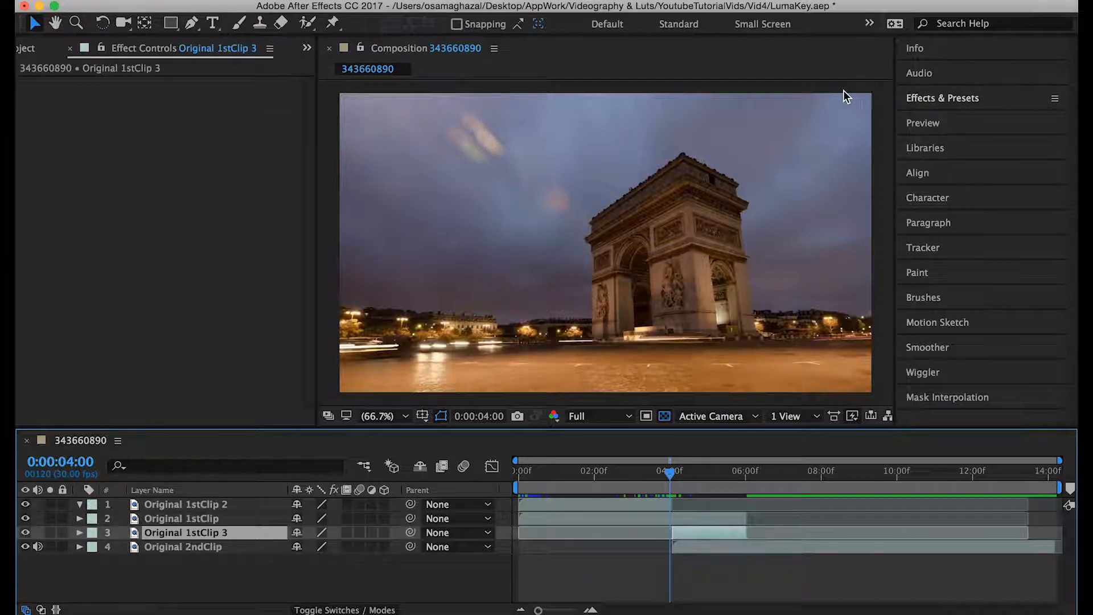
- Search the effects for "luma" and apply Luma Key to Original 1stClip 3
left_click(993, 101)
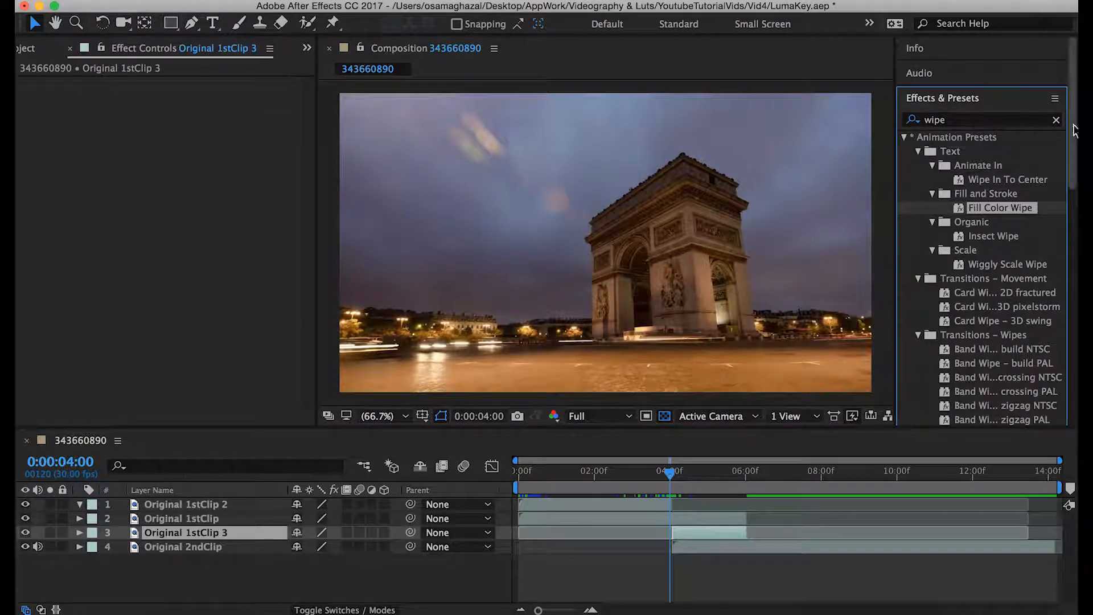
left_click(1058, 120)
left_click(994, 120)
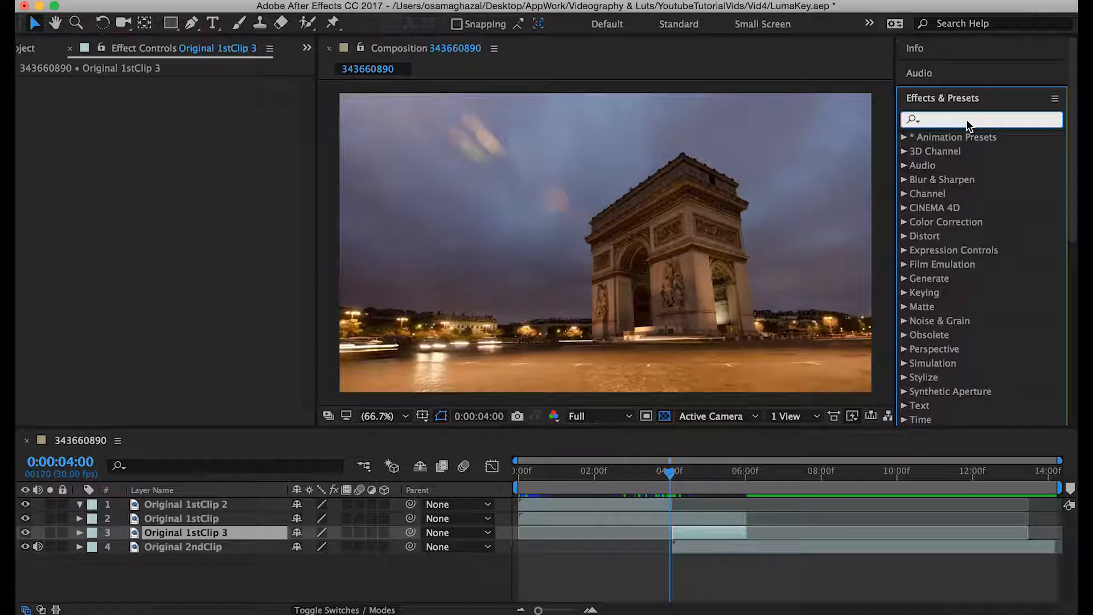
type("luma")
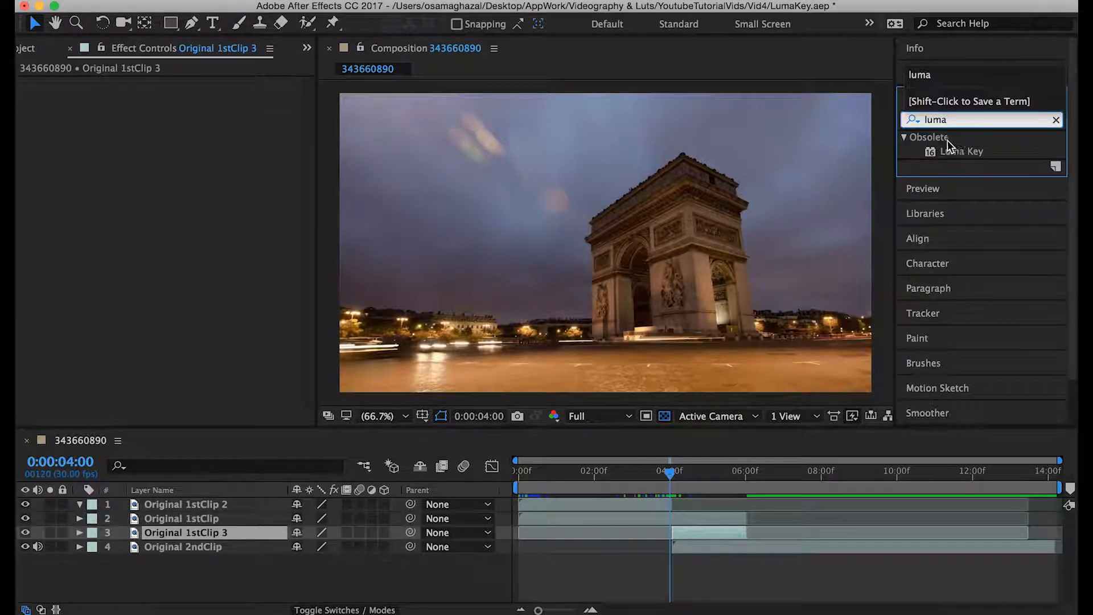
left_click_drag(956, 152, 707, 536)
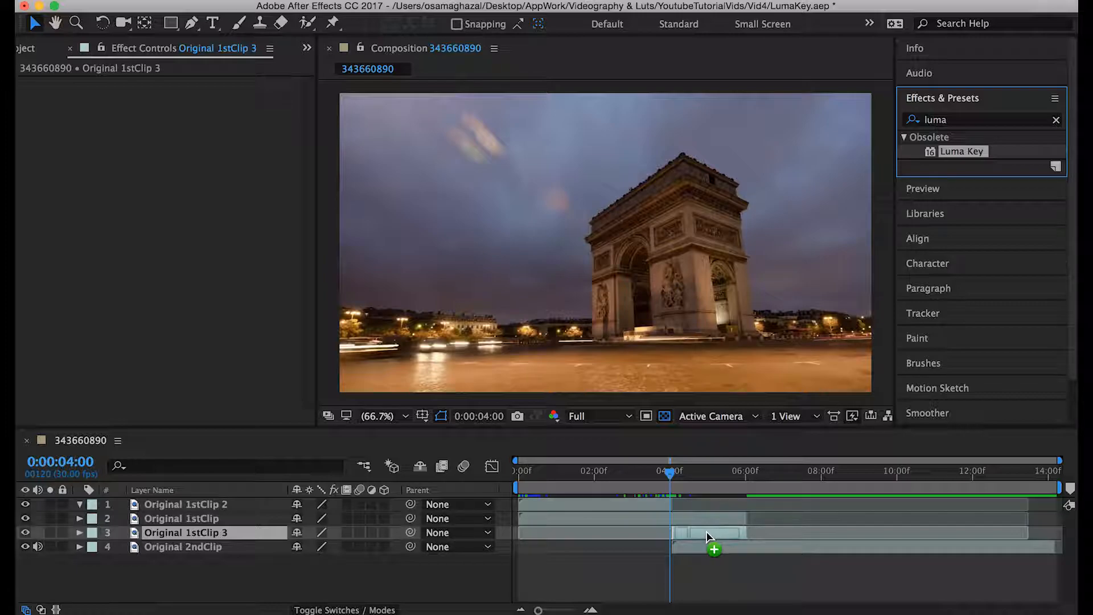
left_click_drag(707, 532, 704, 529)
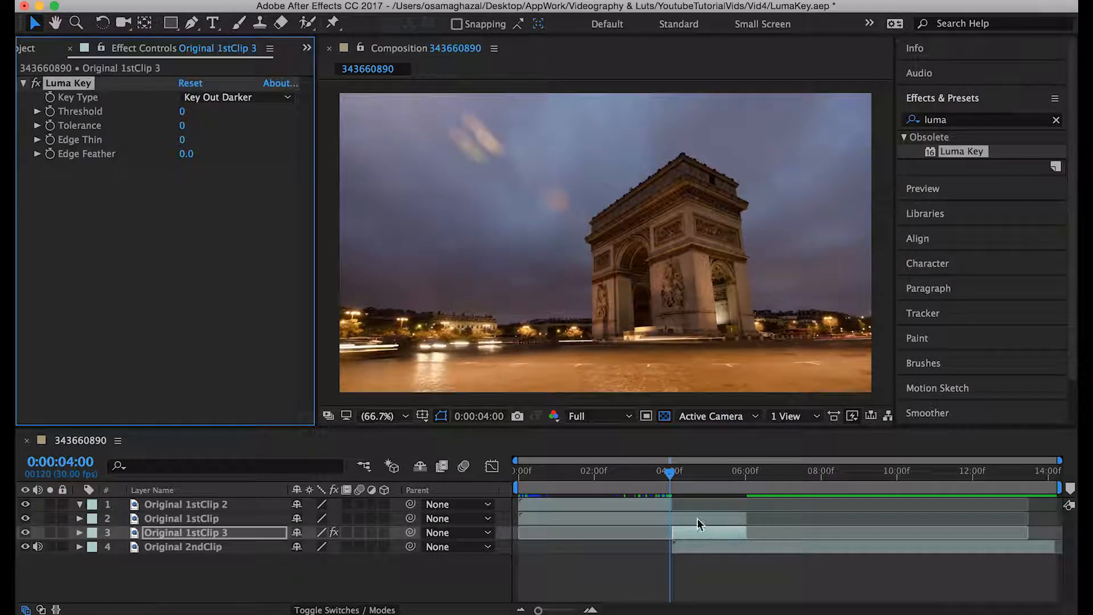
- Rename the Original 1stClip 3 layer as Sky Element
left_click(673, 473)
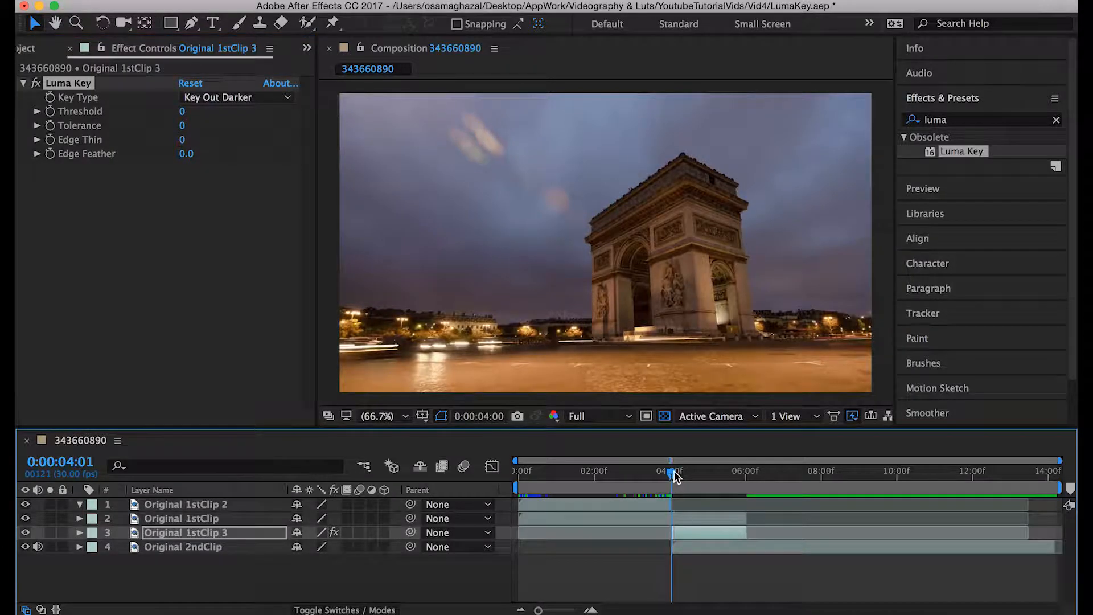
left_click(674, 474)
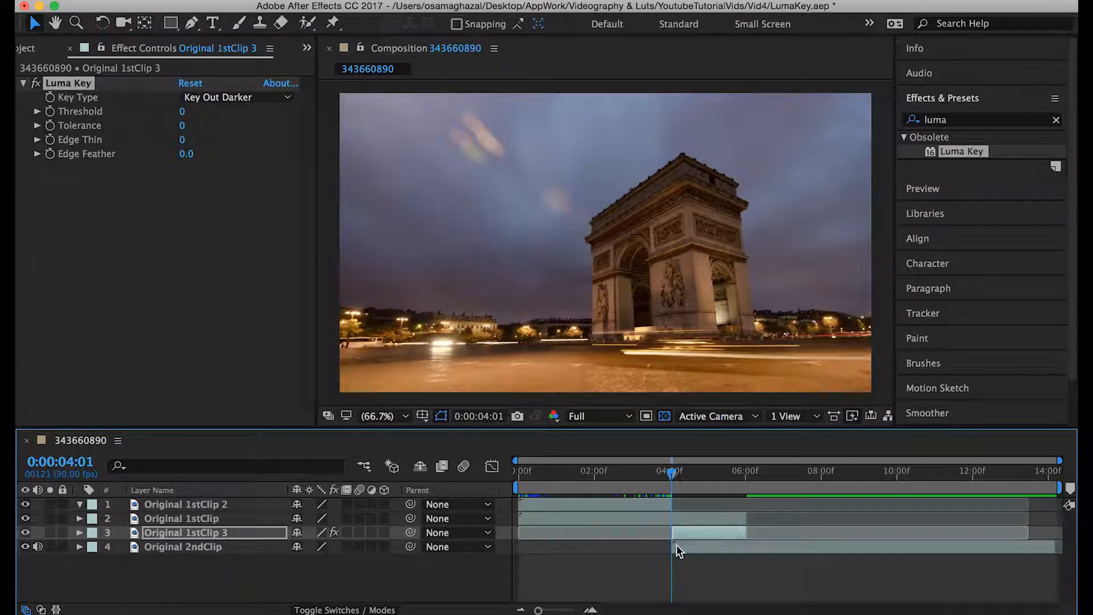
key("equal")
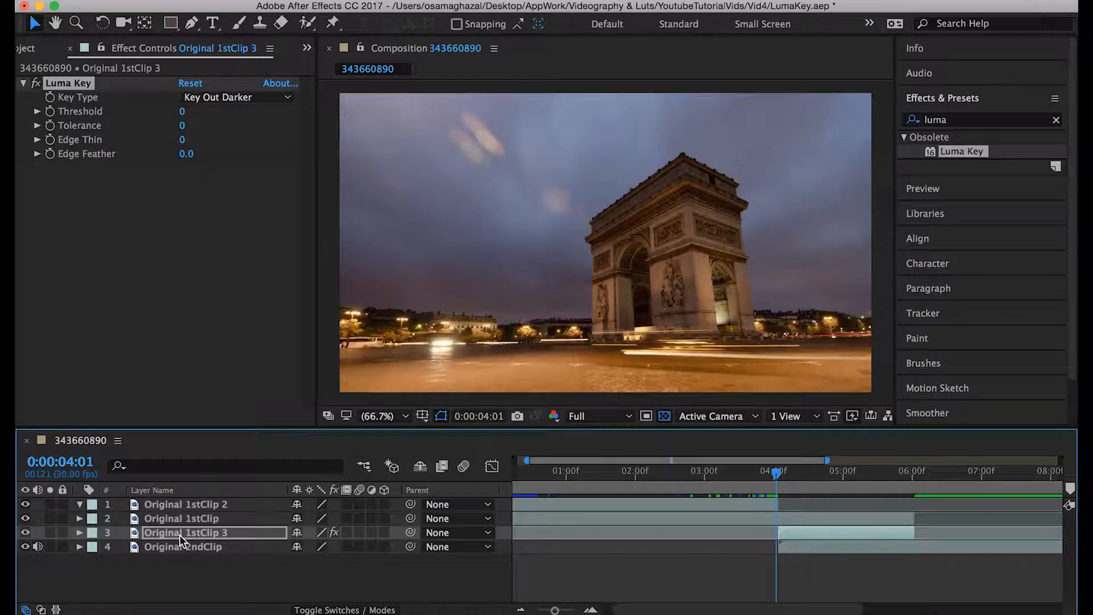
right_click(179, 534)
left_click(243, 598)
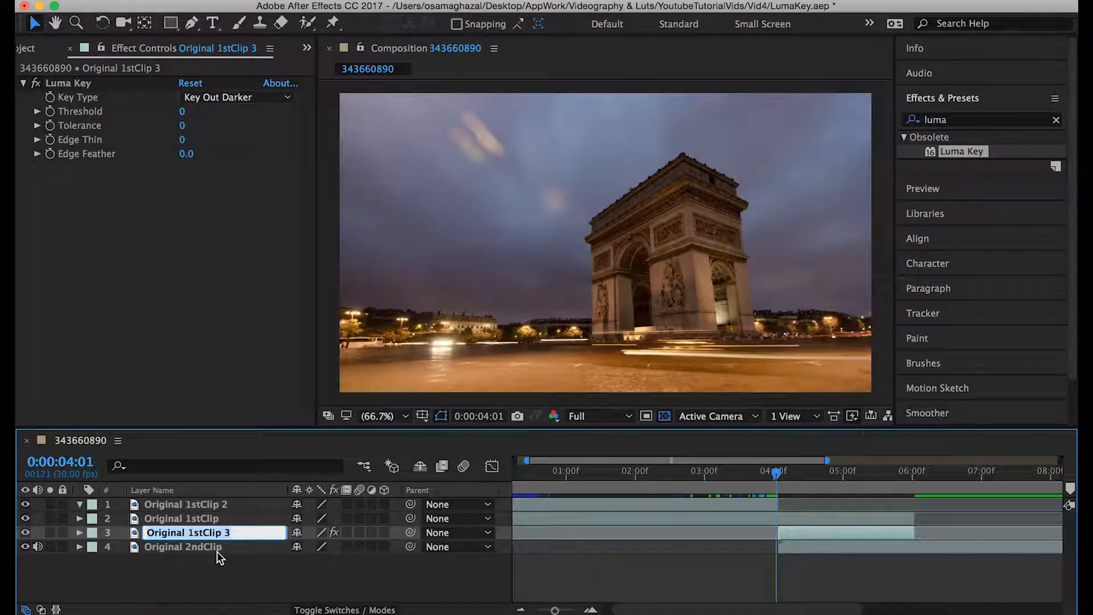
type("Sky Element")
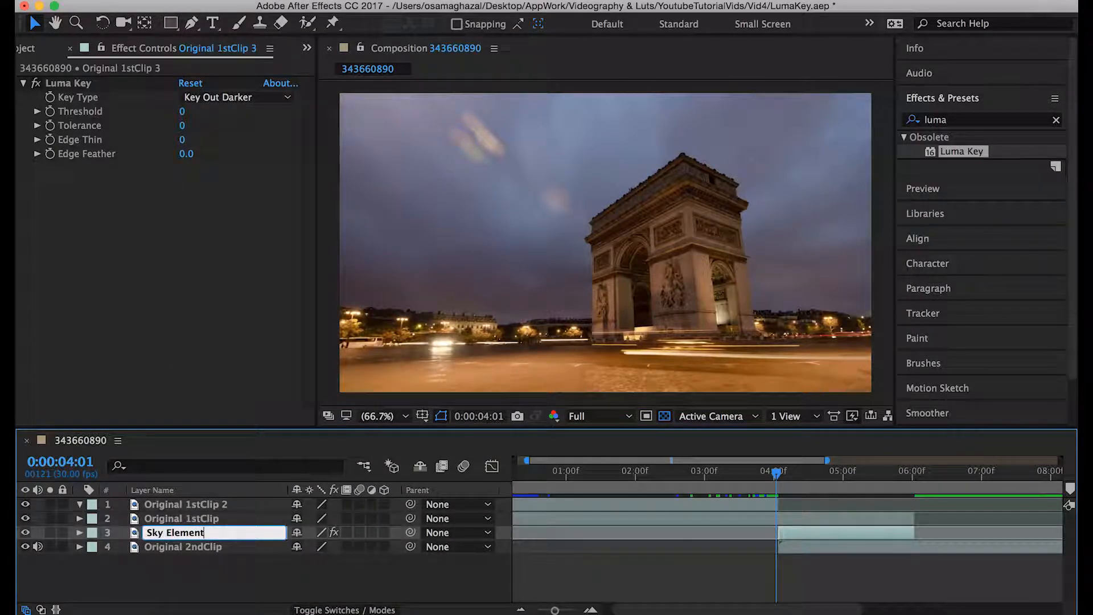
key("Return")
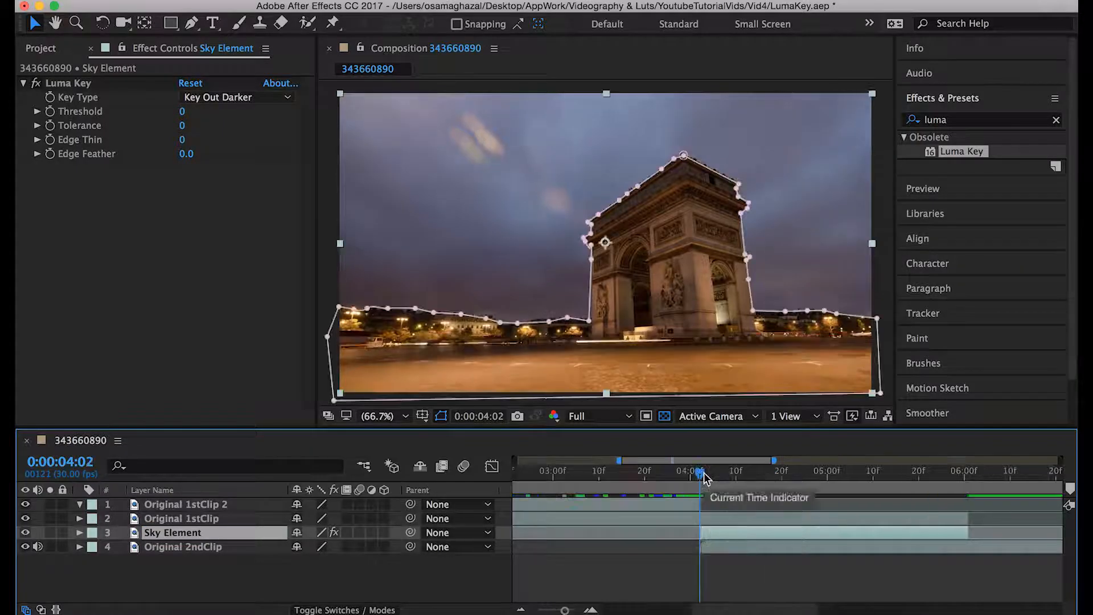
- Keyframe Sky Element's Luma Key Threshold from 0 at 0:00:04:02 to 255 at 0:00:04:20
left_click_drag(704, 476, 703, 483)
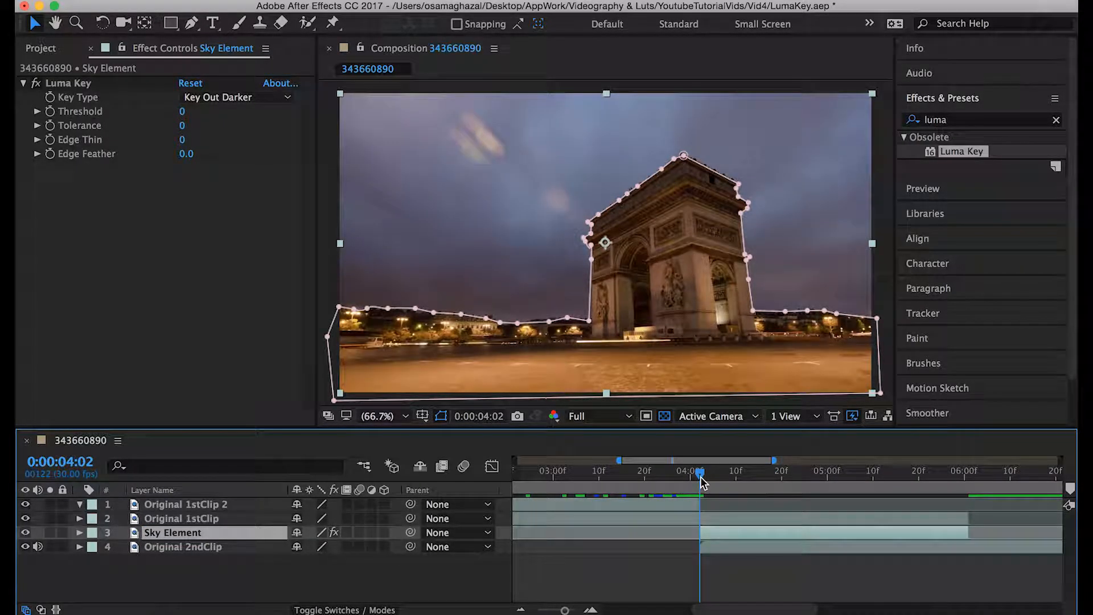
left_click(59, 83)
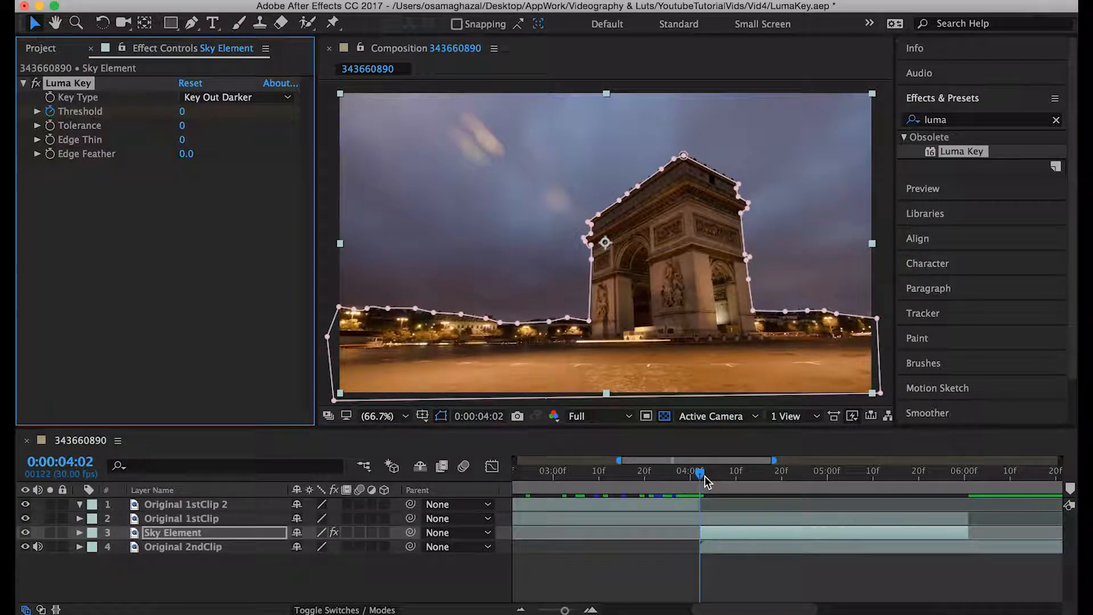
left_click_drag(706, 481, 785, 485)
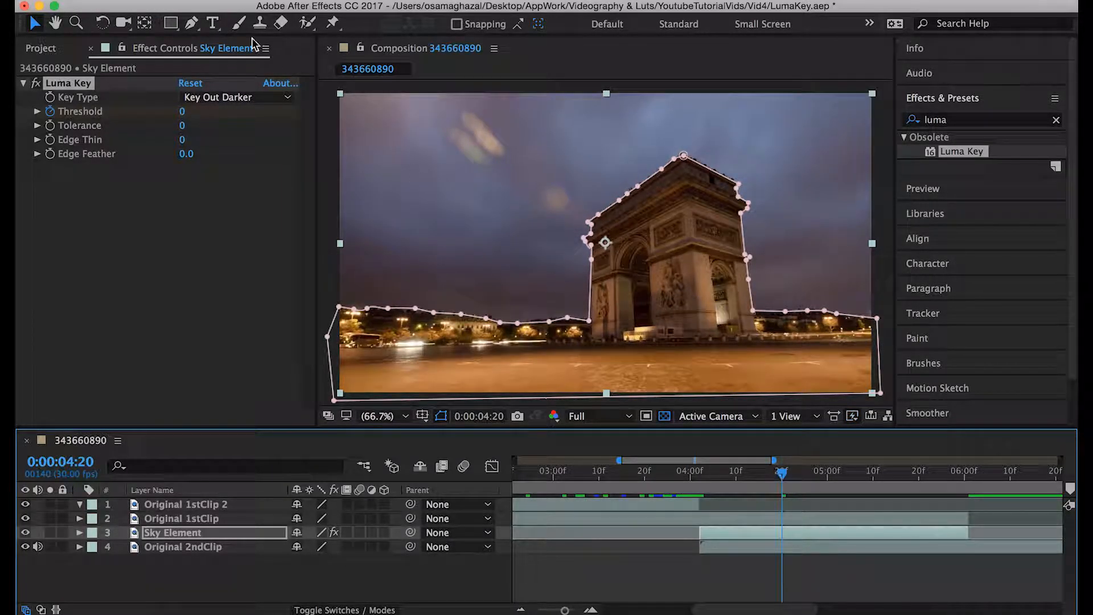
left_click(182, 110)
left_click_drag(181, 110, 421, 91)
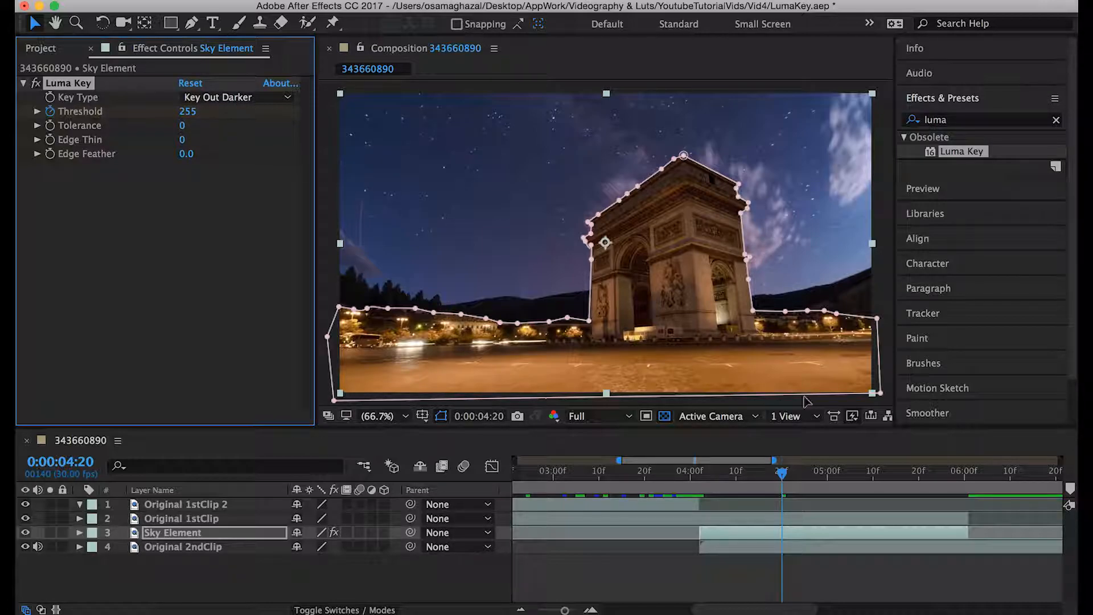
- Play the sky transition from around 0:00:04:02 to check the animated Luma Key threshold
left_click_drag(782, 473, 698, 474)
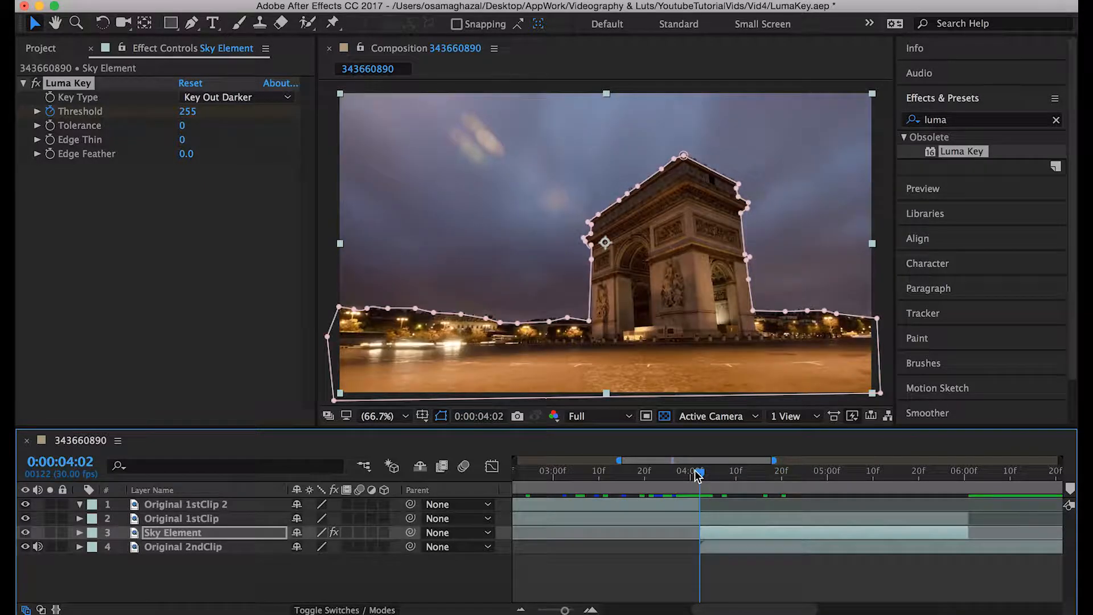
key("space")
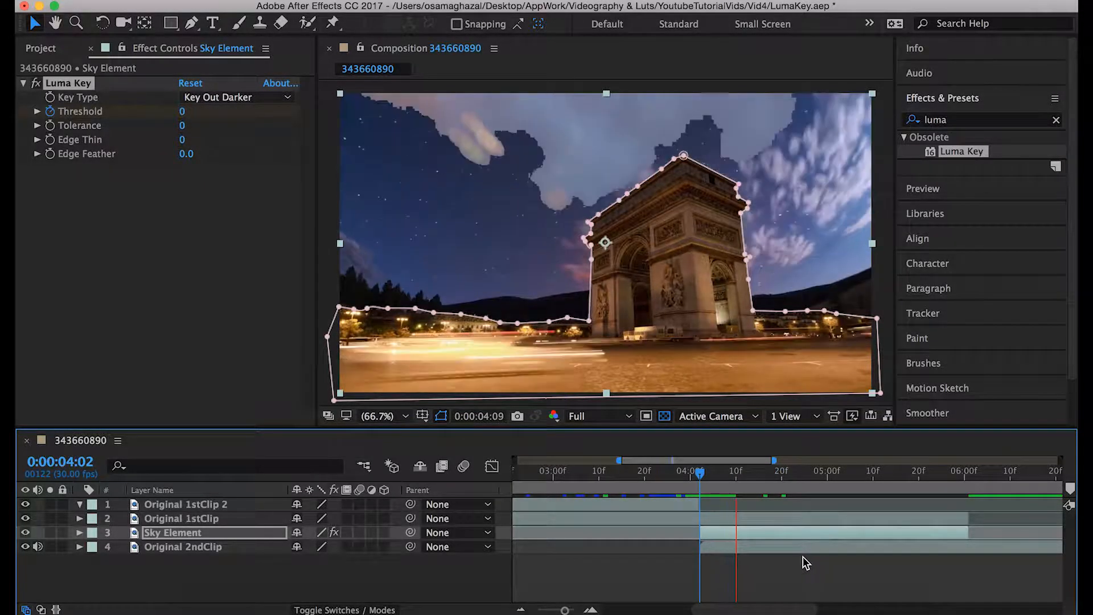
left_click(704, 473)
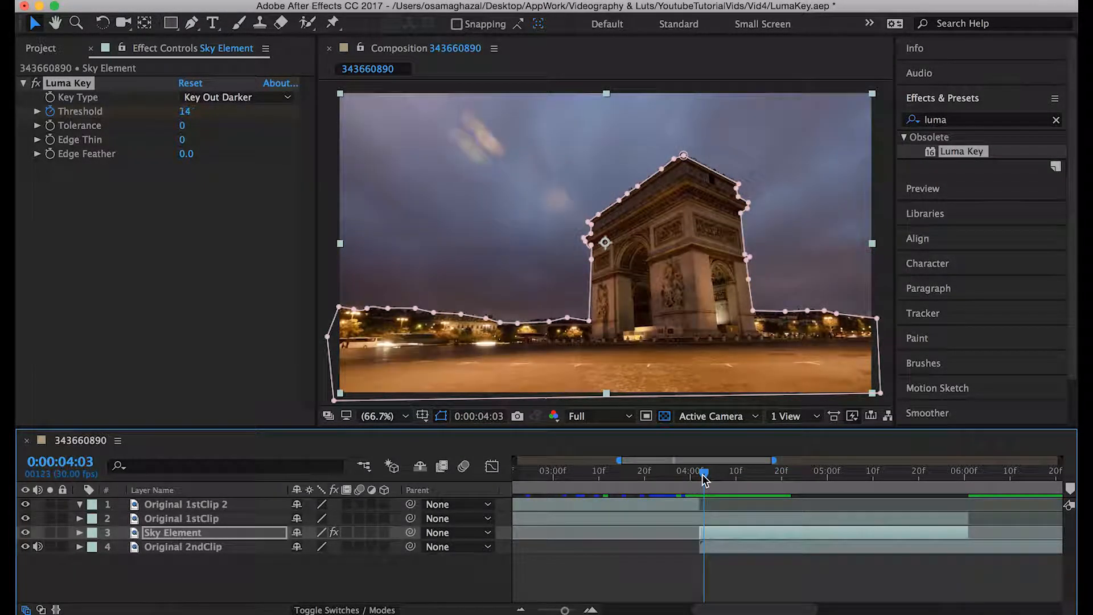
left_click_drag(698, 473, 692, 474)
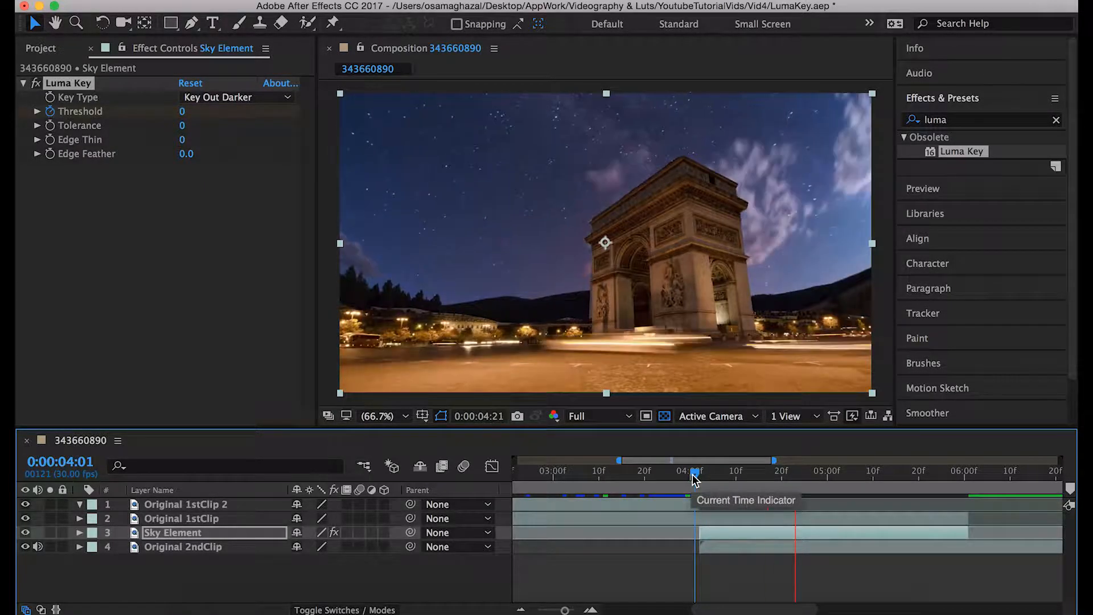
- Set Sky Element's Luma Key Edge Feather to 18.5, judging the key's edges at 0:00:04:09
left_click_drag(692, 474, 730, 476)
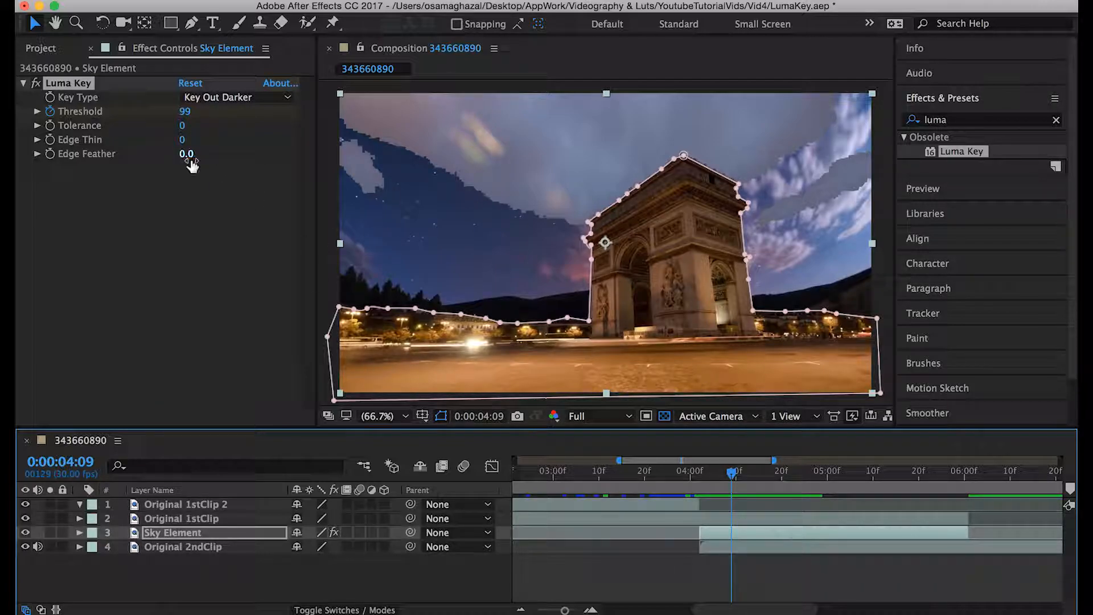
left_click_drag(188, 164, 243, 153)
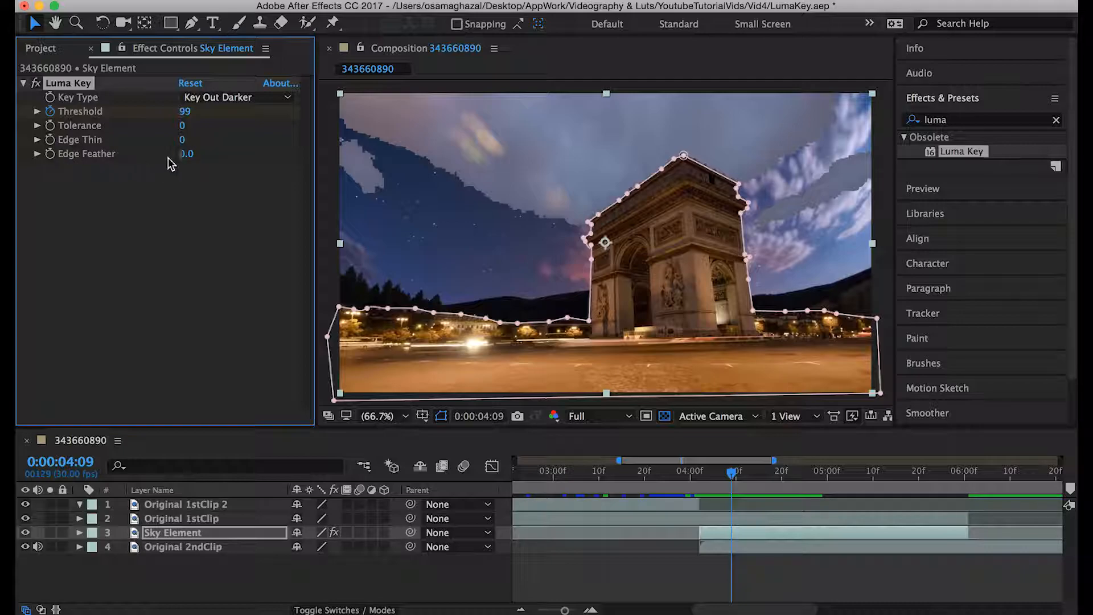
left_click_drag(185, 154, 347, 164)
- Replay the feathered sky transition several times from around 0:00:04:01
left_click(701, 470)
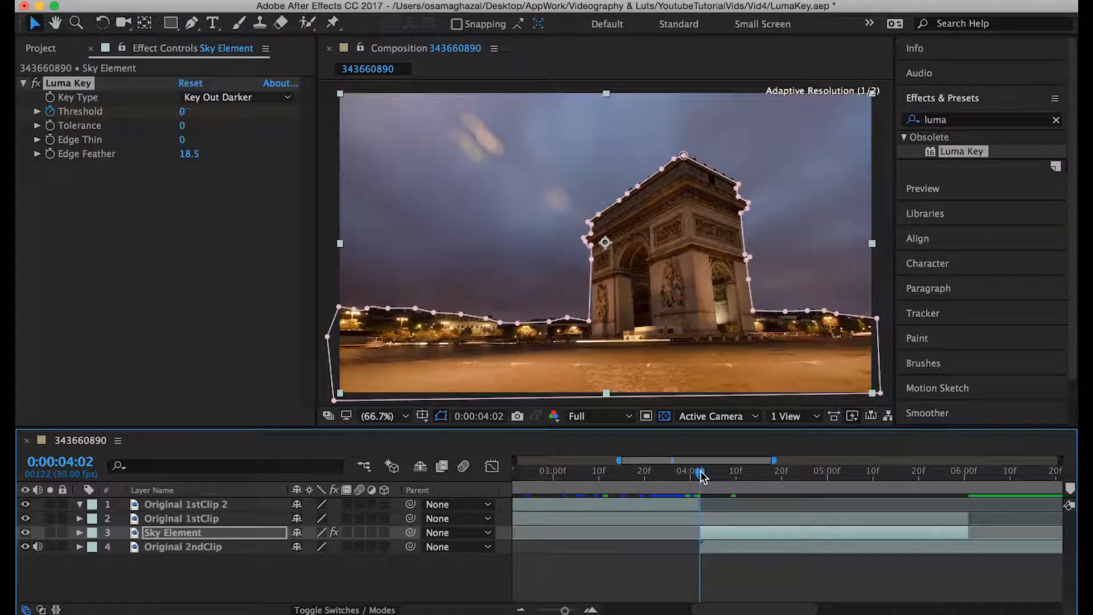
key("space")
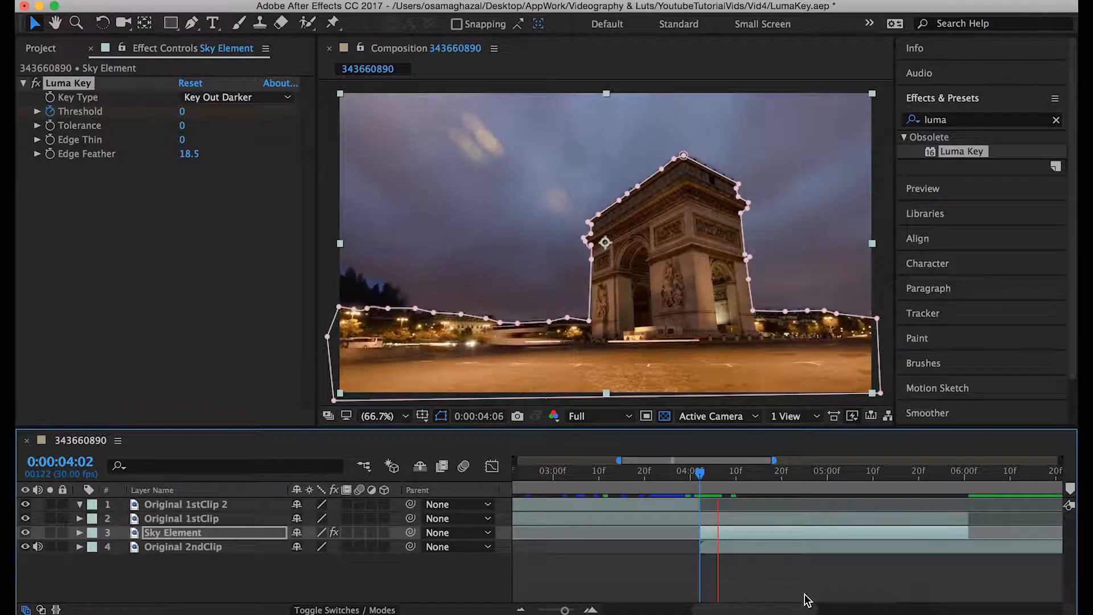
left_click(696, 475)
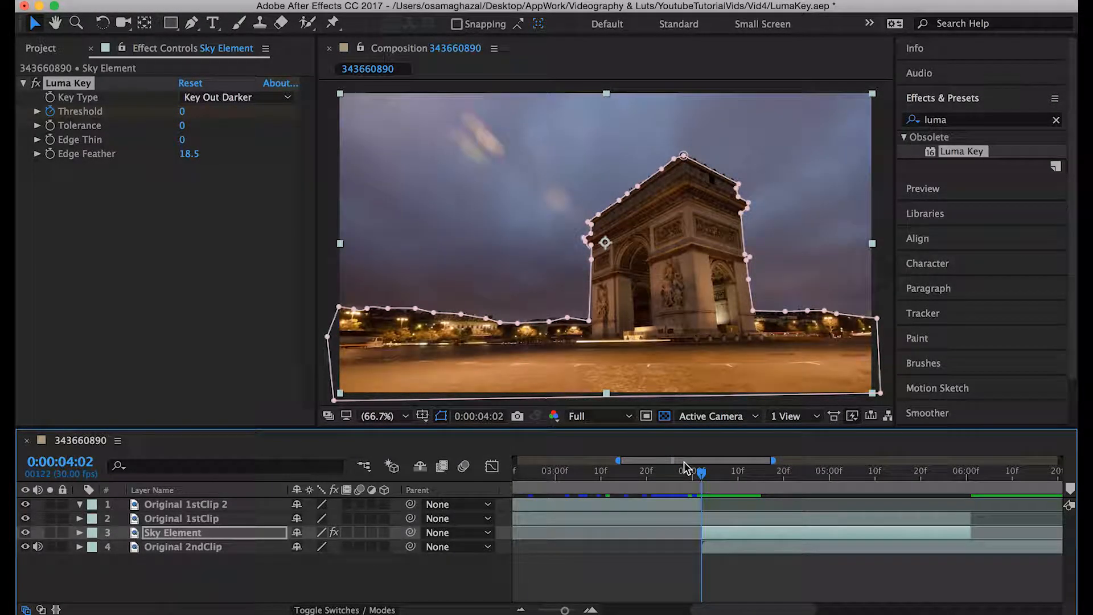
key("space")
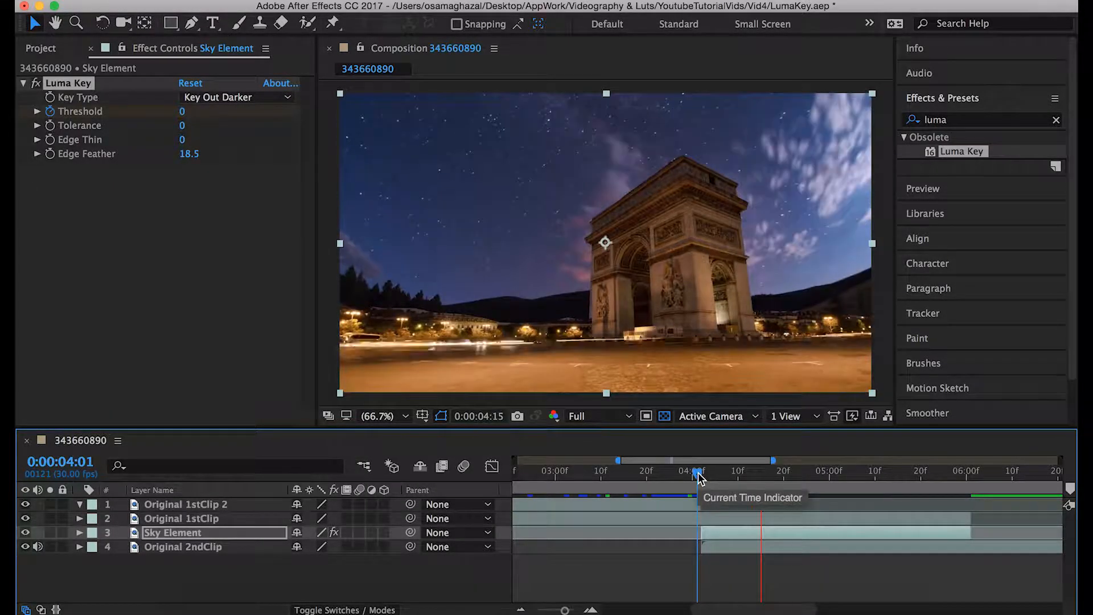
left_click(698, 477)
key("space")
key("space")
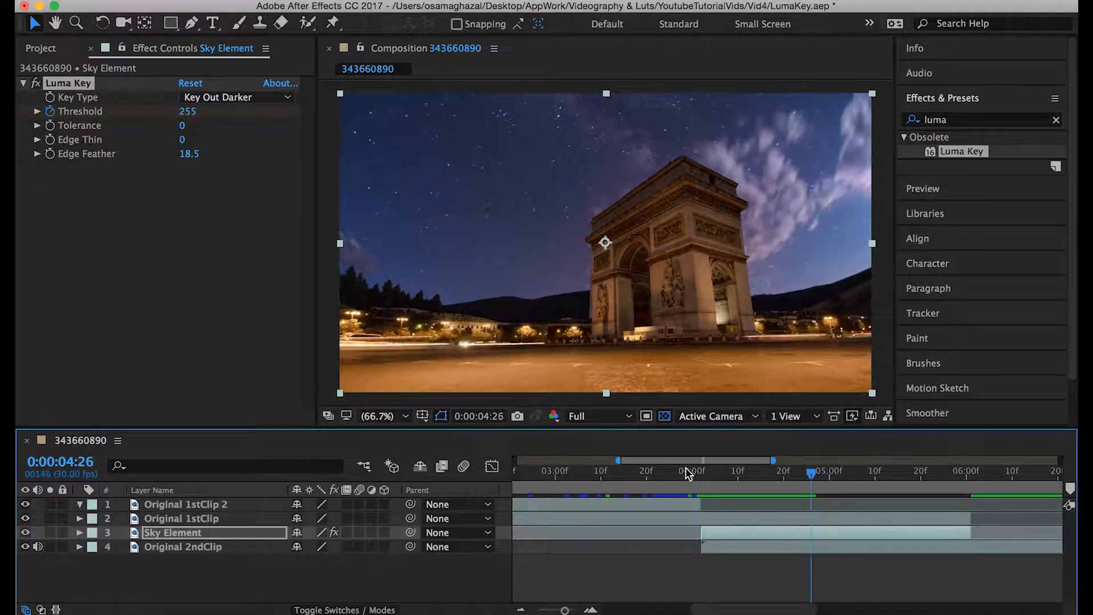
- Reveal Sky Element's keyframed Luma Key Threshold property in the timeline
left_click(701, 474)
left_click_drag(702, 475, 734, 483)
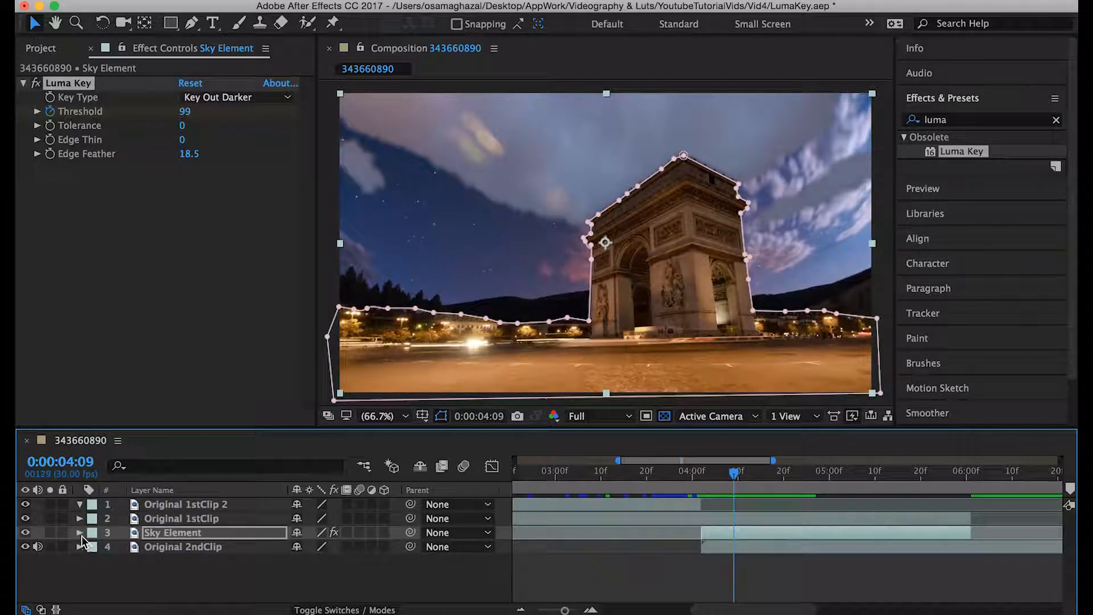
key("m")
scroll(860, 582, "down", 3)
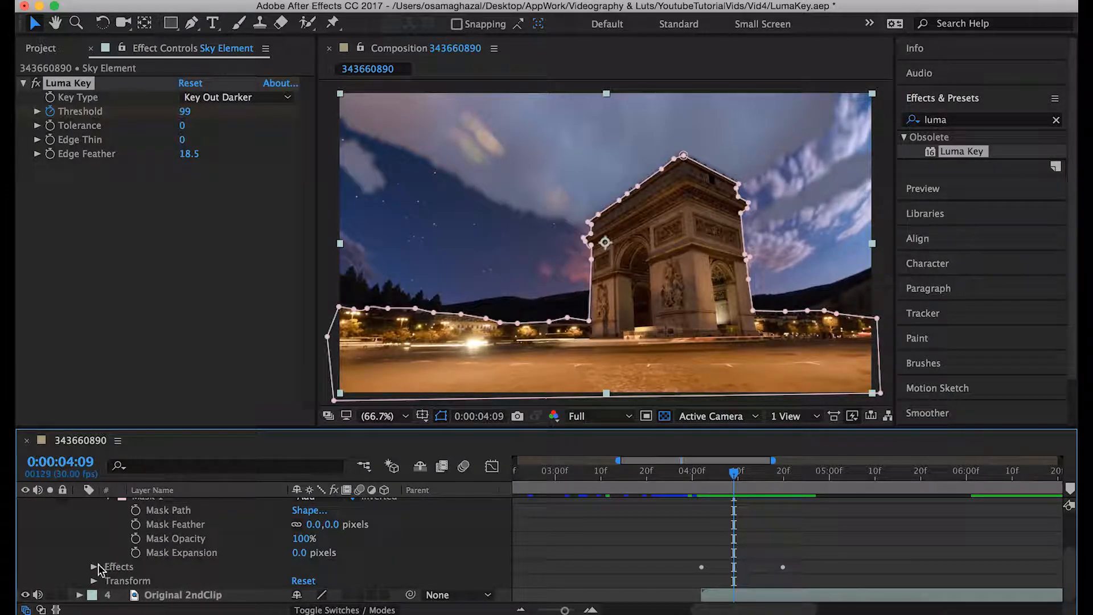
scroll(149, 532, "up", 2)
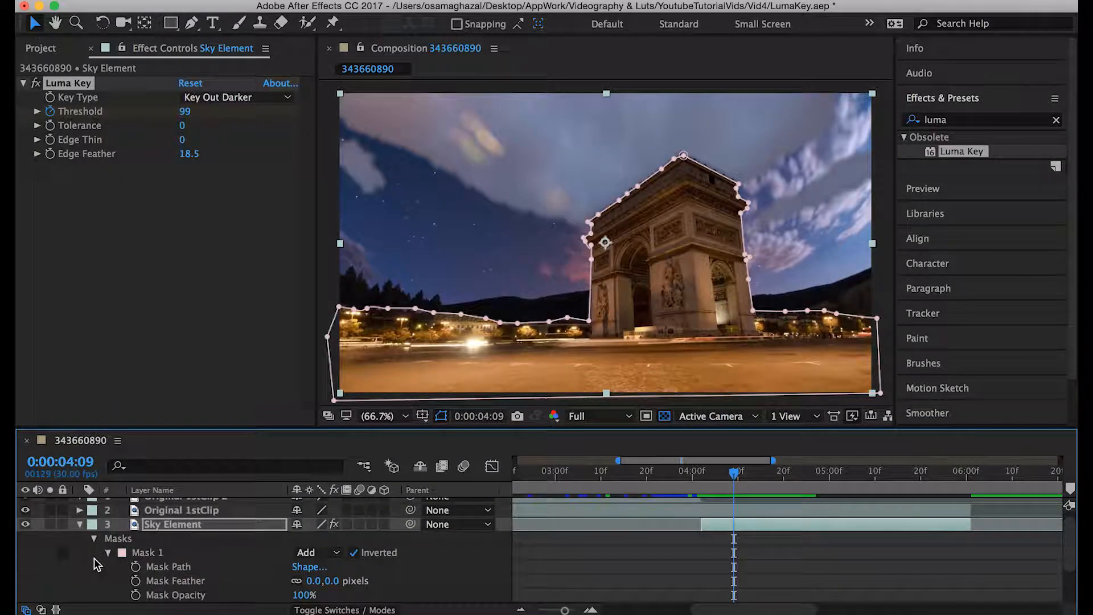
scroll(116, 587, "down", 2)
scroll(115, 587, "up", 2)
scroll(116, 587, "right", 2)
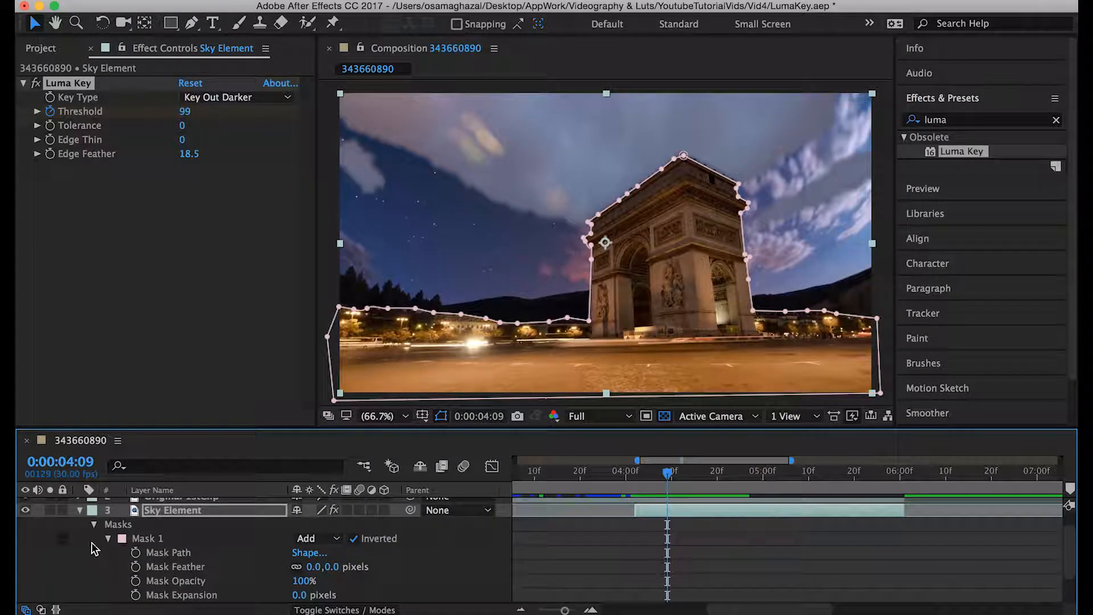
left_click(79, 511)
left_click(211, 531)
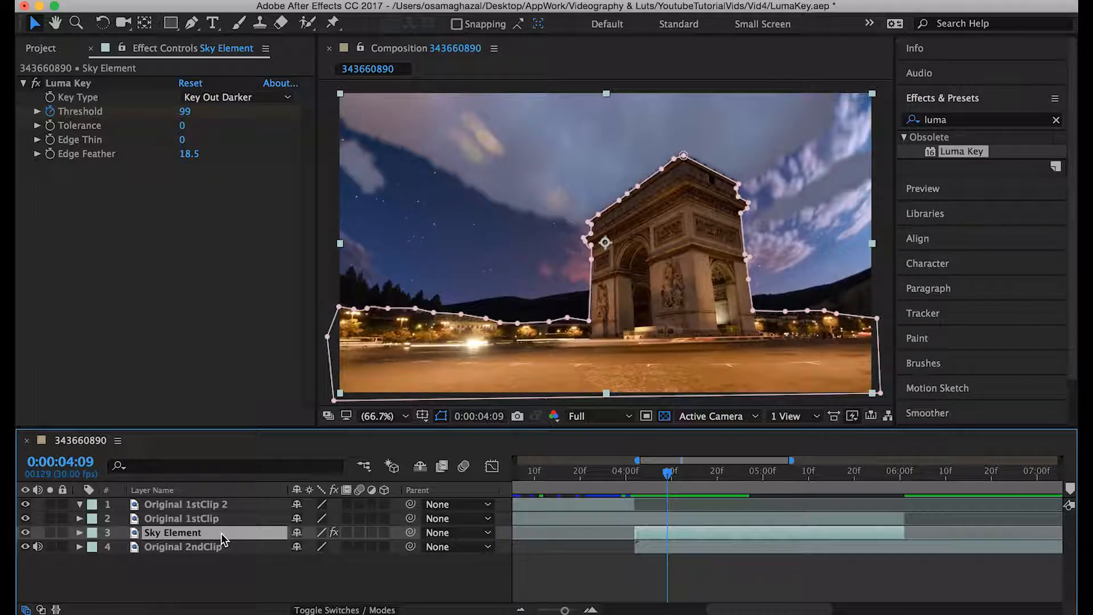
key("u")
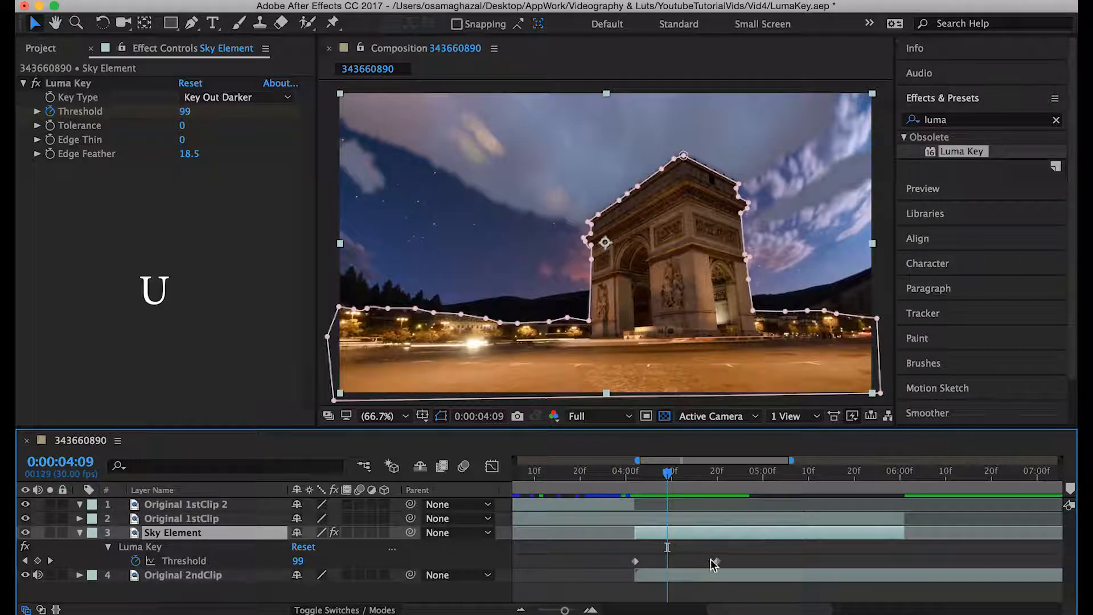
- Move Sky Element's second Threshold keyframe to about 0:00:04:28 and play the lengthened transition from 0:00:04:02
left_click_drag(670, 484, 636, 473)
key("space")
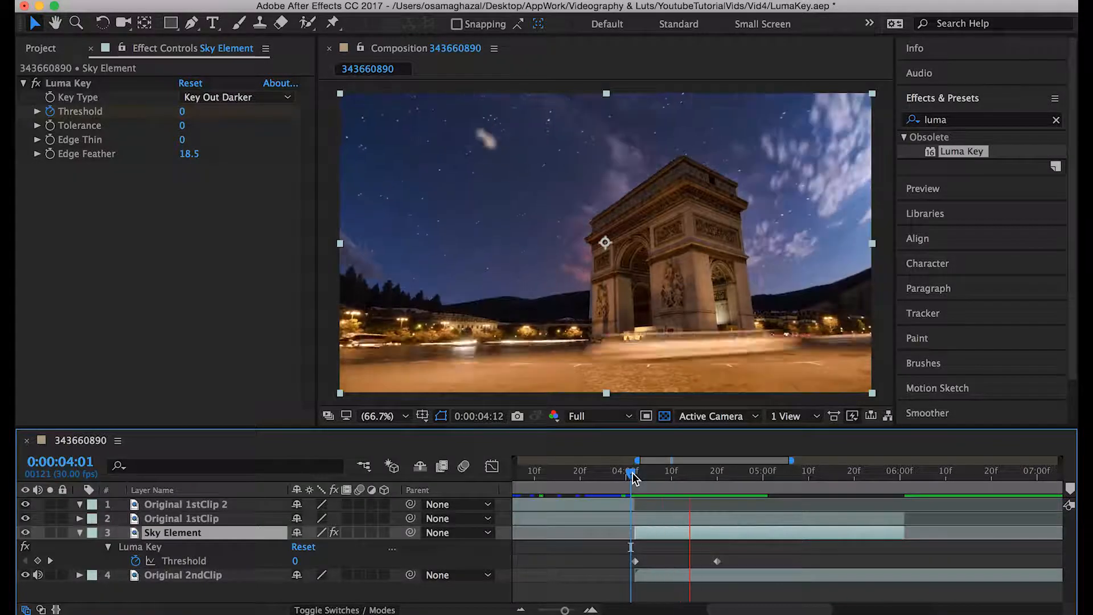
left_click(685, 476)
left_click_drag(717, 561, 755, 565)
left_click(636, 472)
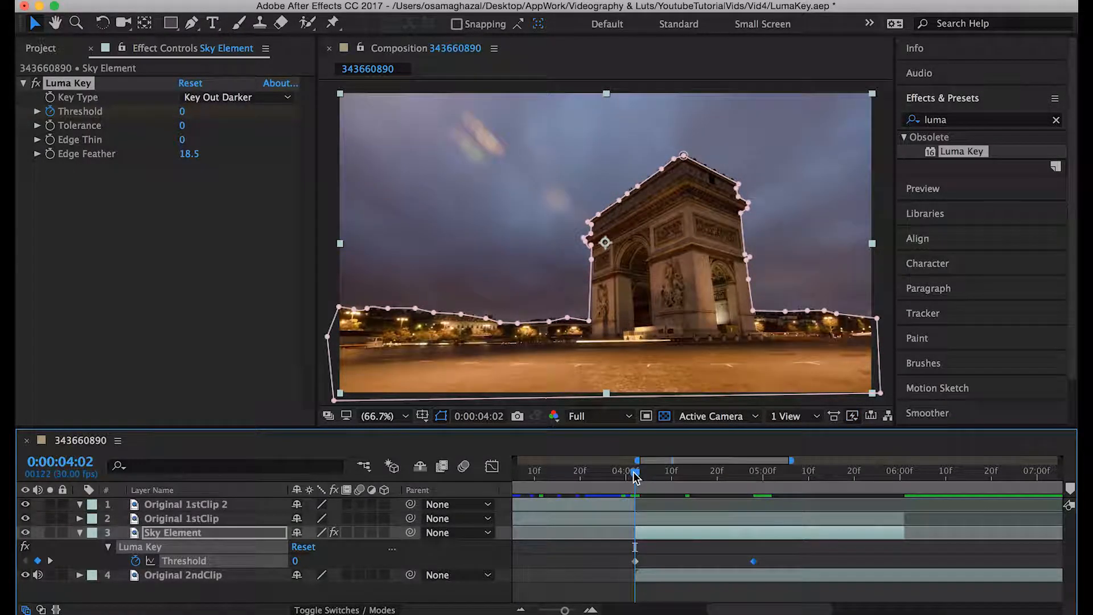
key("space")
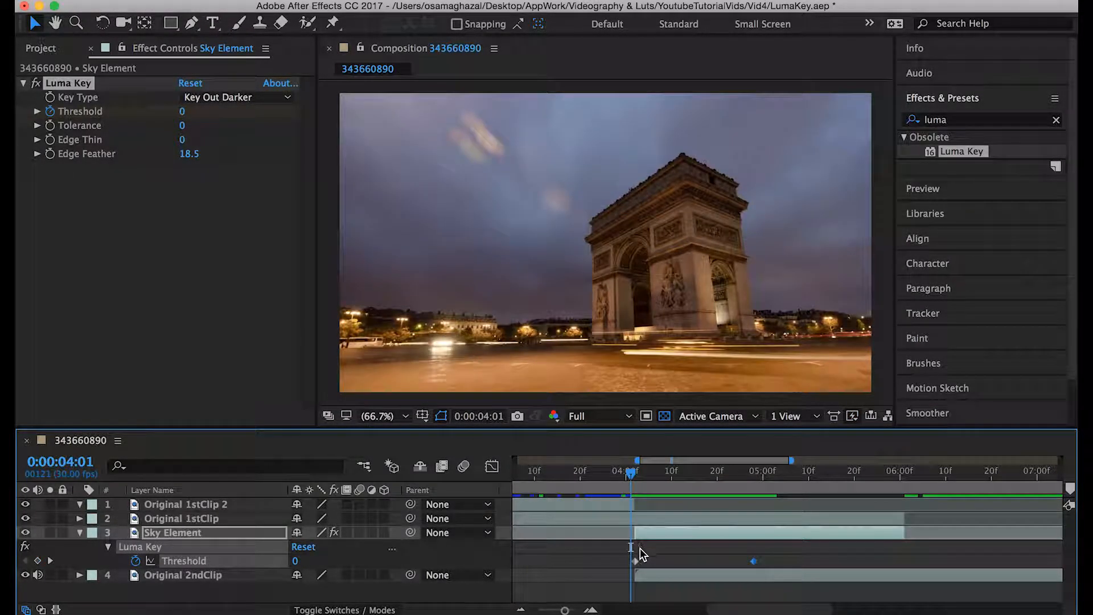
- Apply Easy Ease to both of Sky Element's Luma Key Threshold keyframes
left_click(756, 562)
left_click(754, 561)
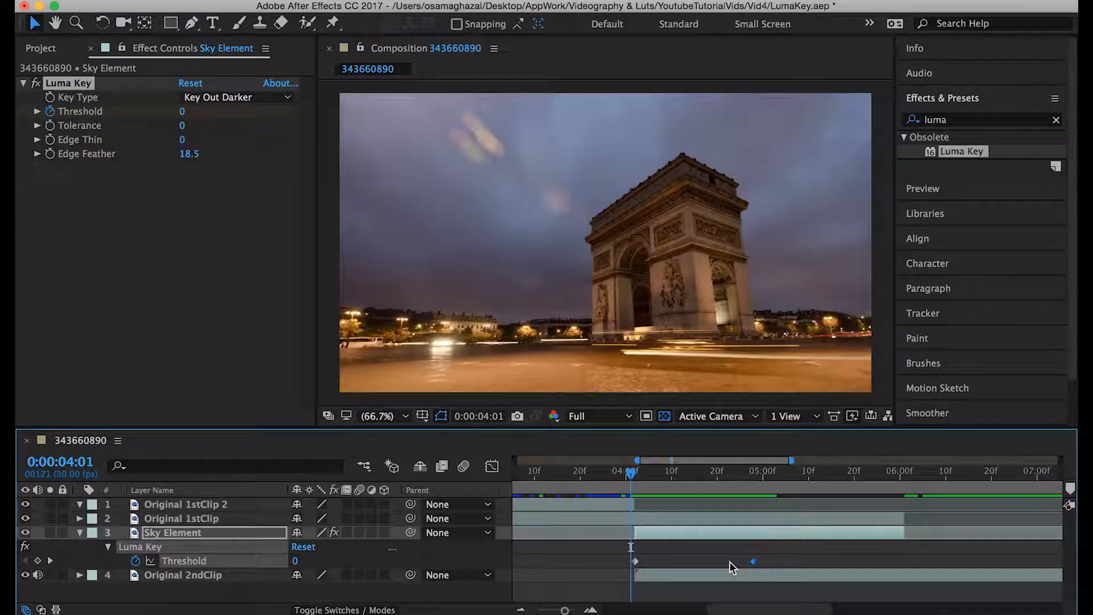
right_click(637, 561)
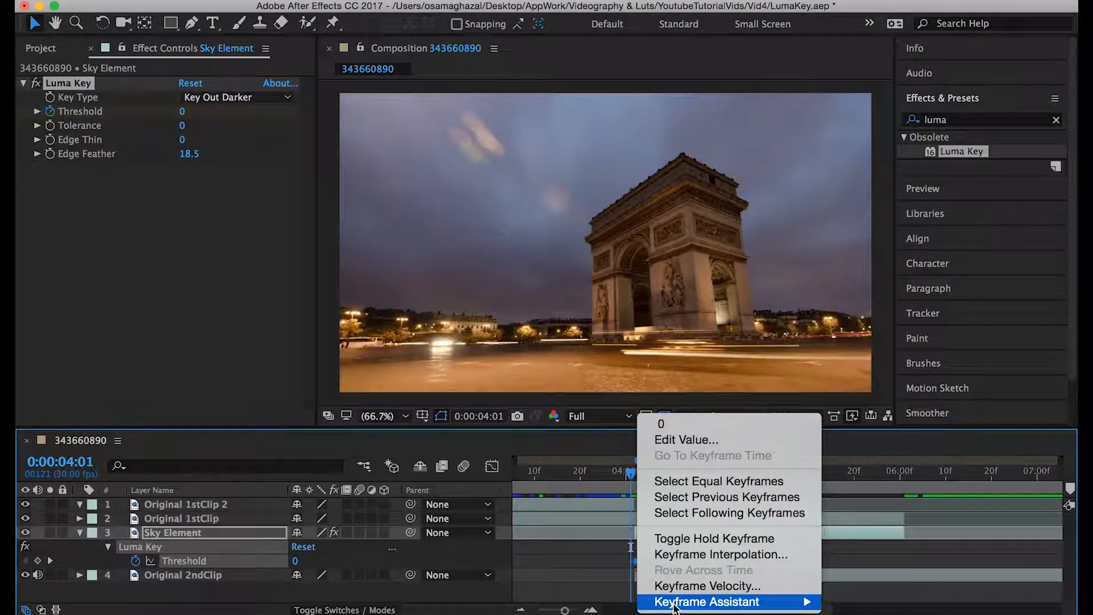
mouse_move(675, 604)
left_click(867, 507)
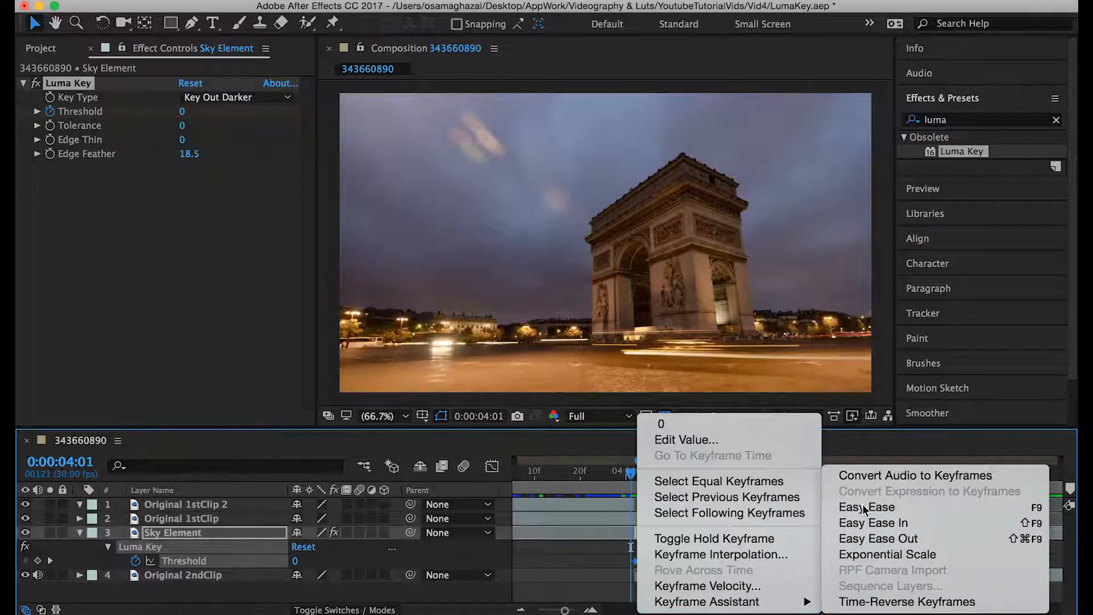
- Play the eased Luma Key transition from around 0:00:03:29 to check its timing
left_click(621, 472)
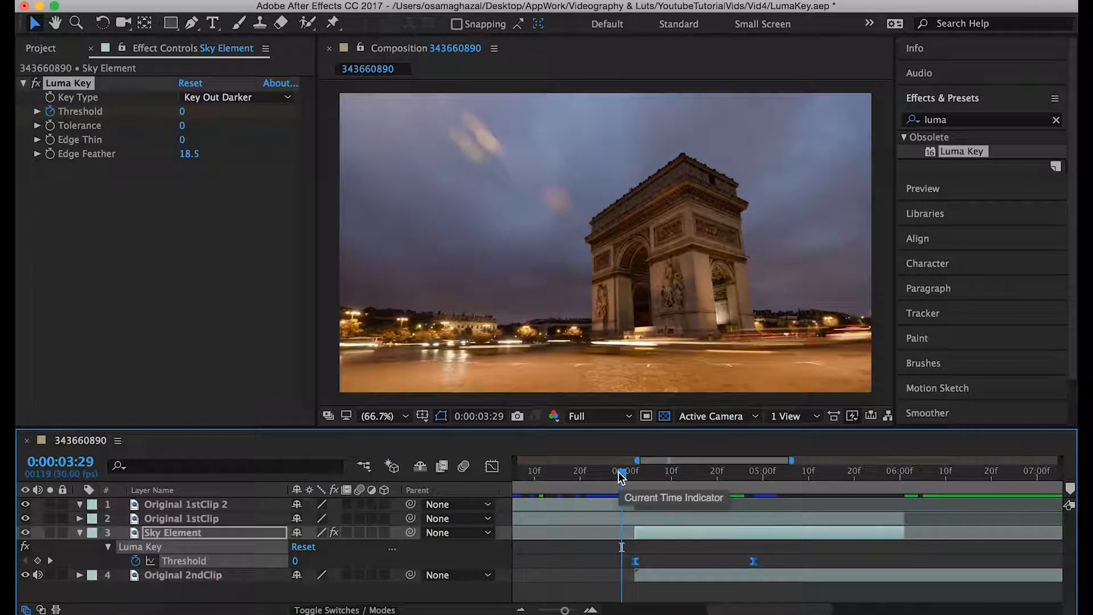
left_click(627, 474)
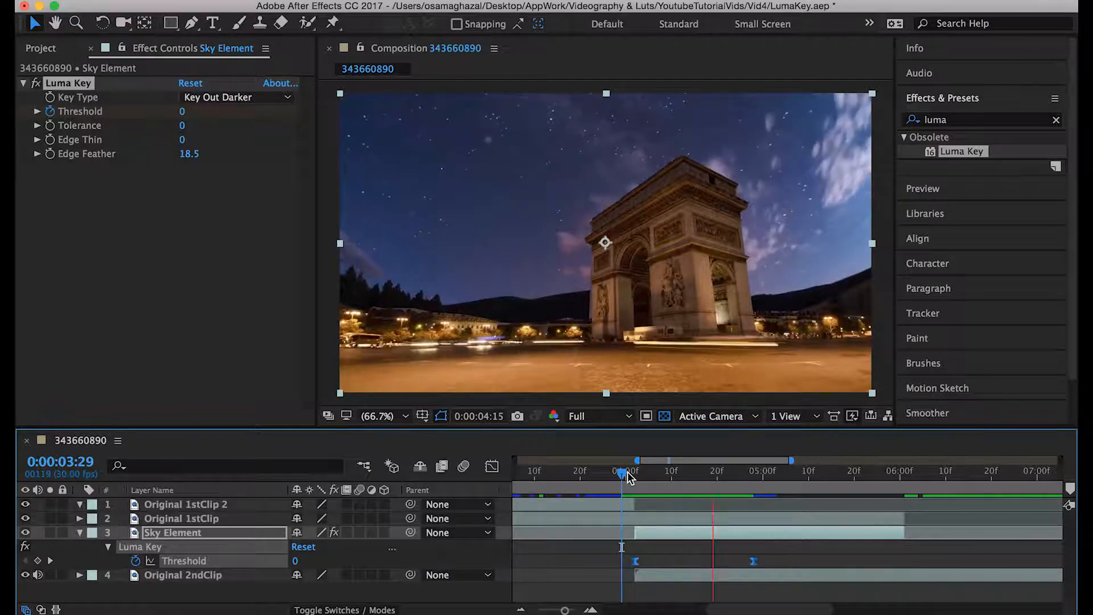
key("space")
key("space")
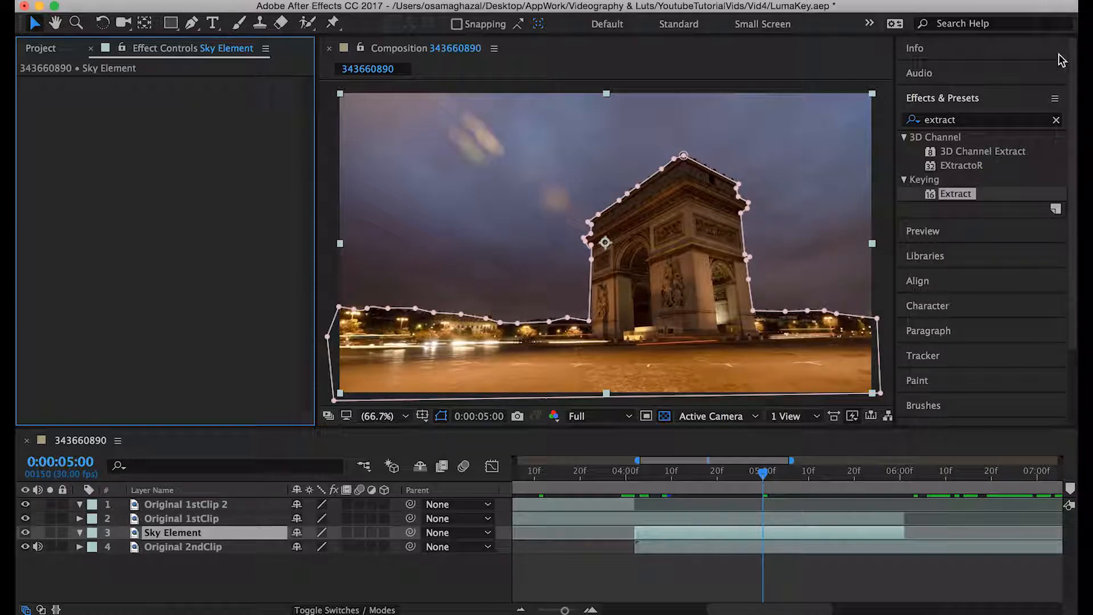
- Search the effects for "extract" and apply the Keying effect Extract to Sky Element
left_click(1058, 121)
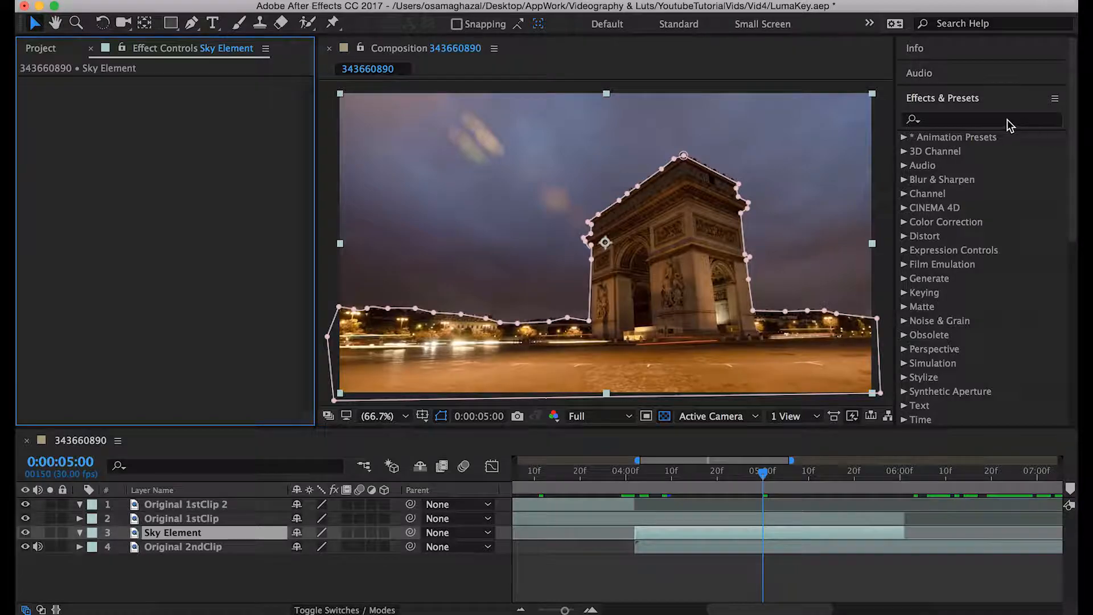
left_click(1007, 119)
type("extract")
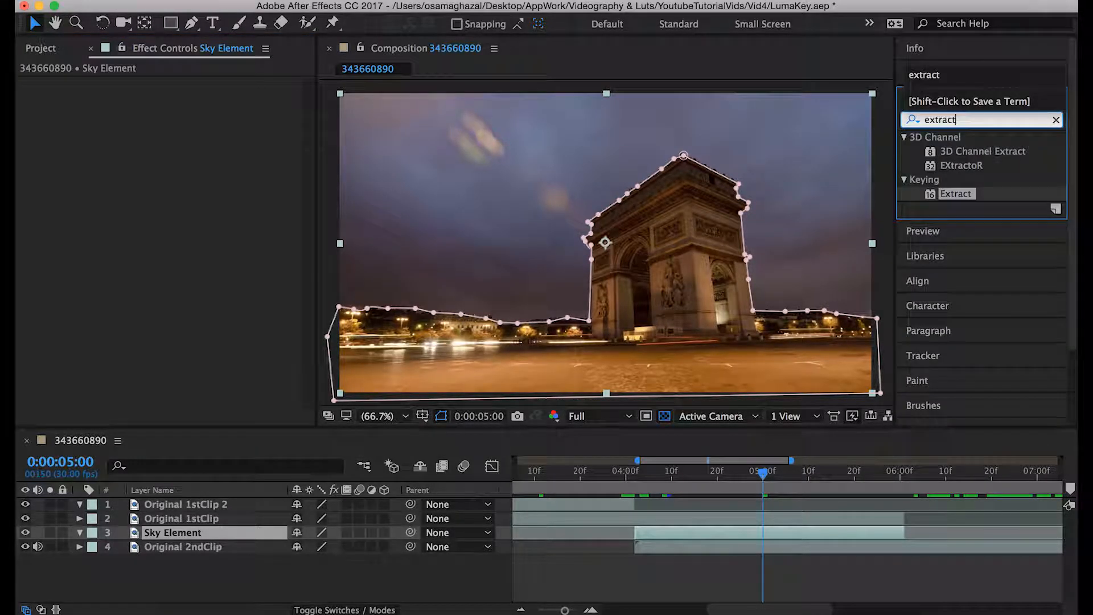
left_click_drag(947, 192, 692, 535)
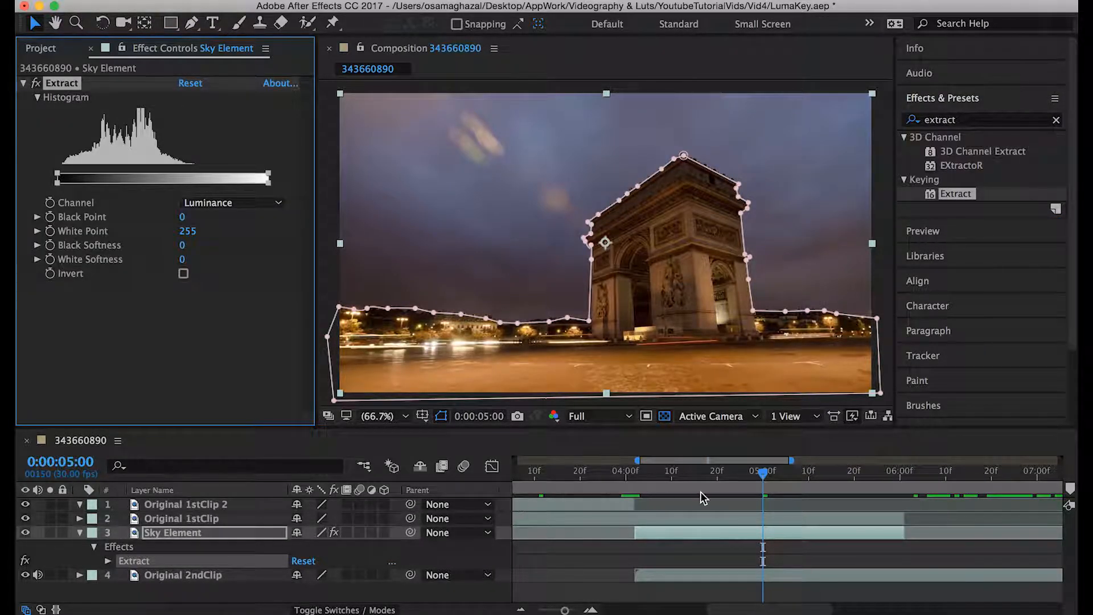
- Keyframe Sky Element's Extract Black Point from 0 at 0:00:04:02 to 255 at 0:00:05:00
left_click_drag(635, 472, 636, 475)
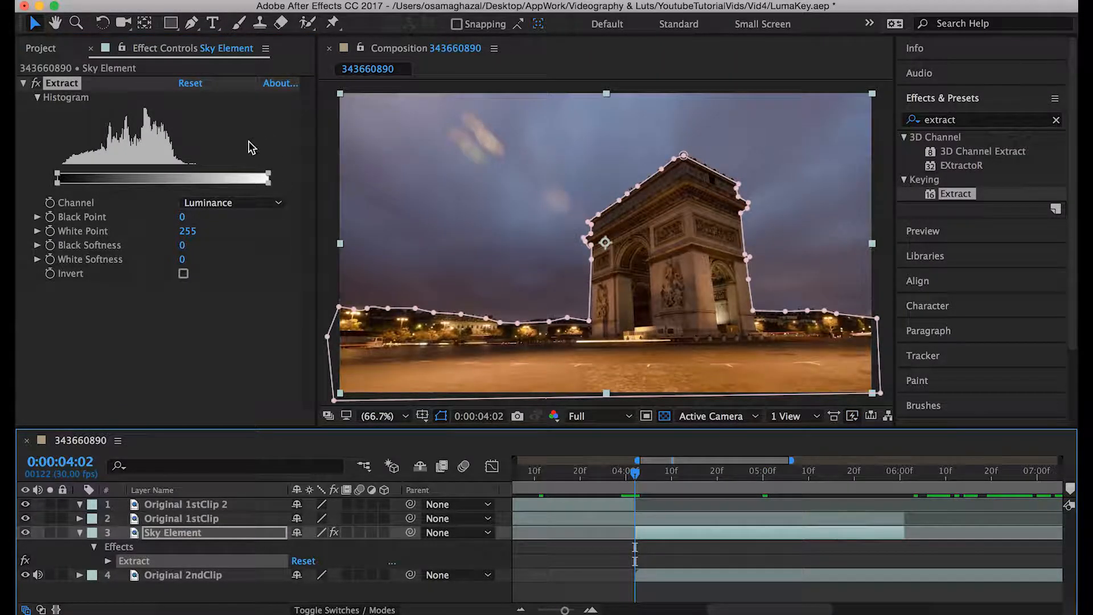
left_click(51, 217)
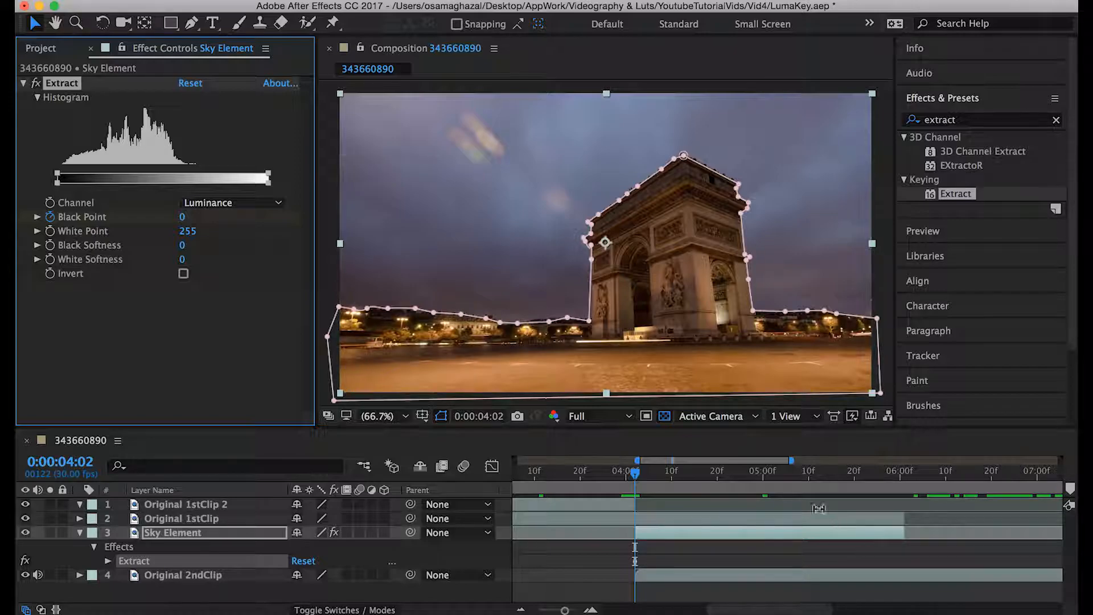
left_click(764, 472)
left_click_drag(713, 476, 765, 482)
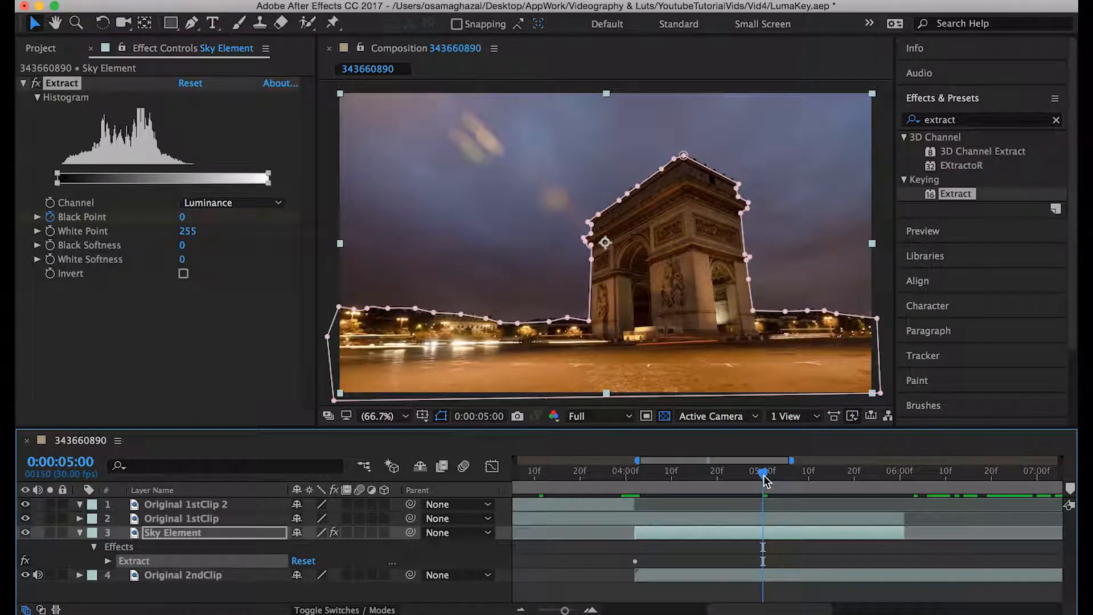
left_click_drag(183, 217, 470, 214)
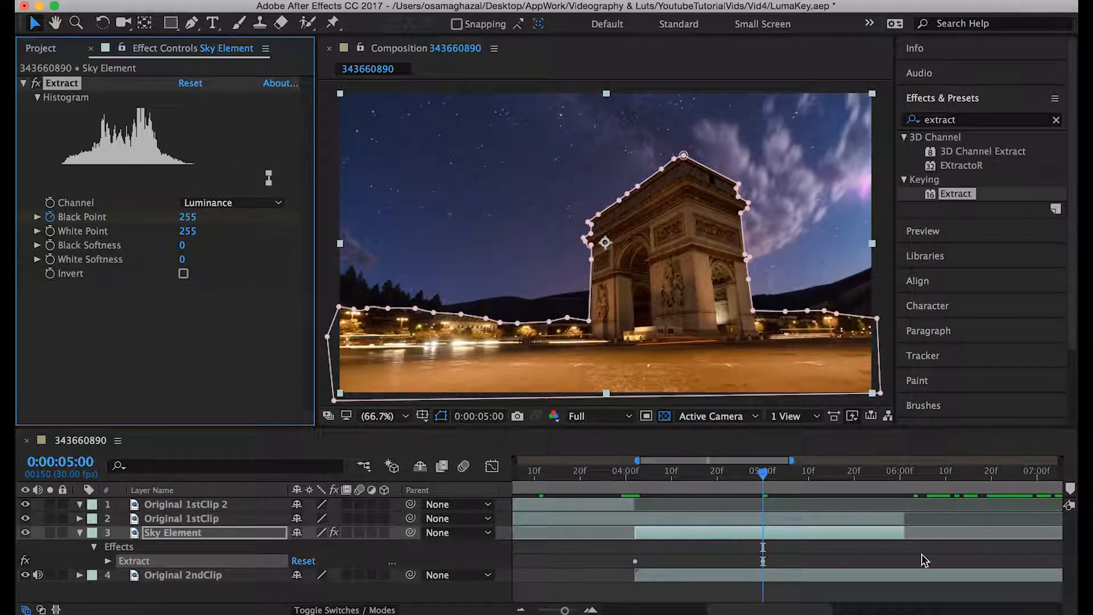
- Set Sky Element's Extract Black Softness to 15, judging the sky's edges at 0:00:04:15
left_click(636, 474)
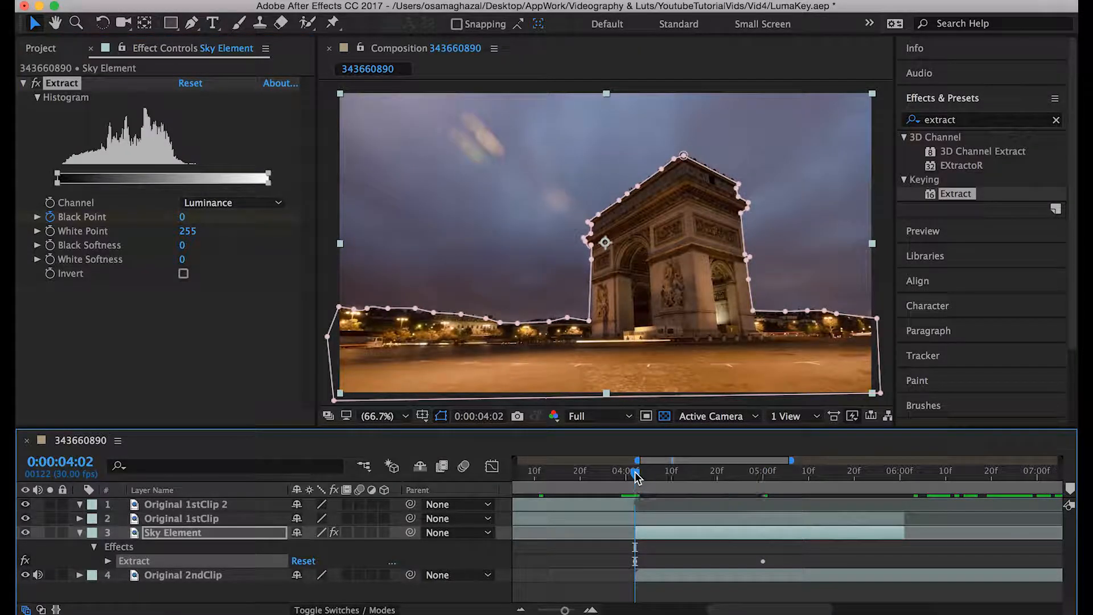
left_click_drag(636, 473, 694, 477)
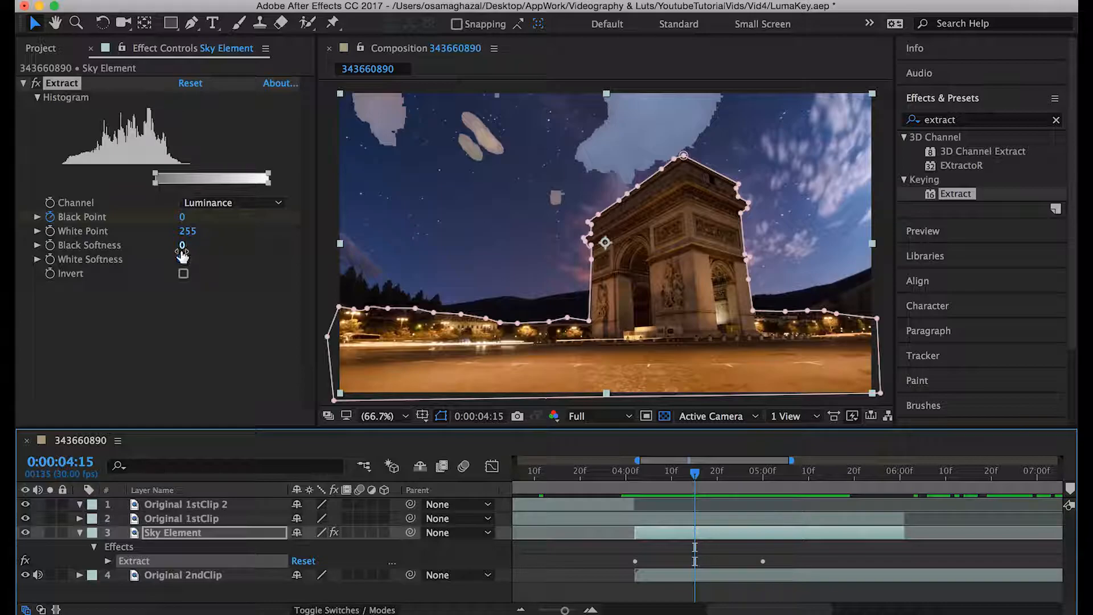
left_click_drag(182, 246, 193, 244)
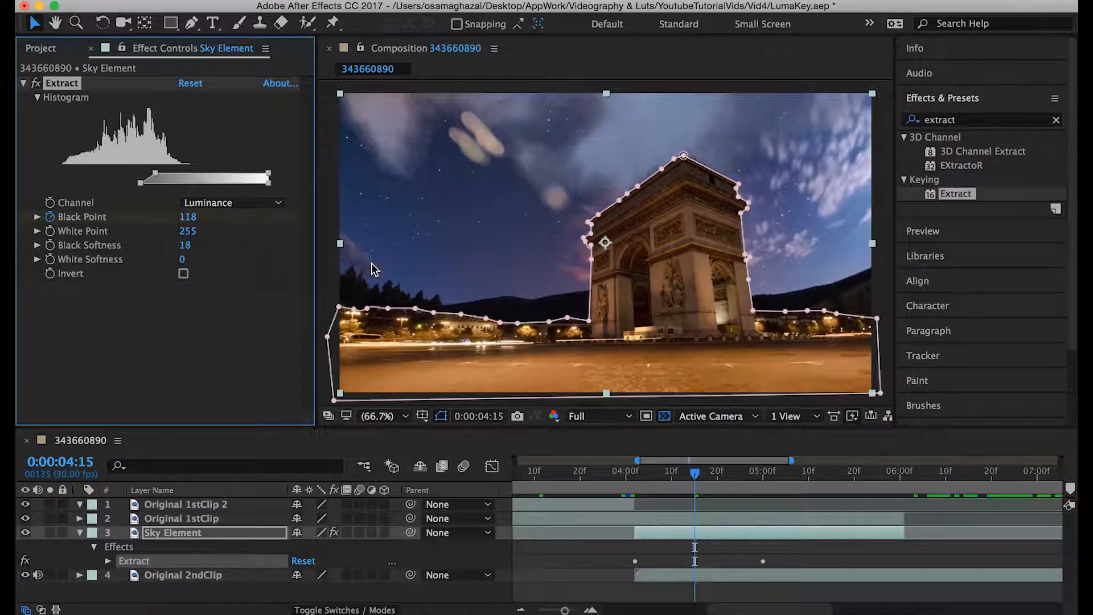
left_click(190, 246)
key("Return")
- Play the softened Extract transition from around 0:00:04:02
left_click(634, 478)
key("space")
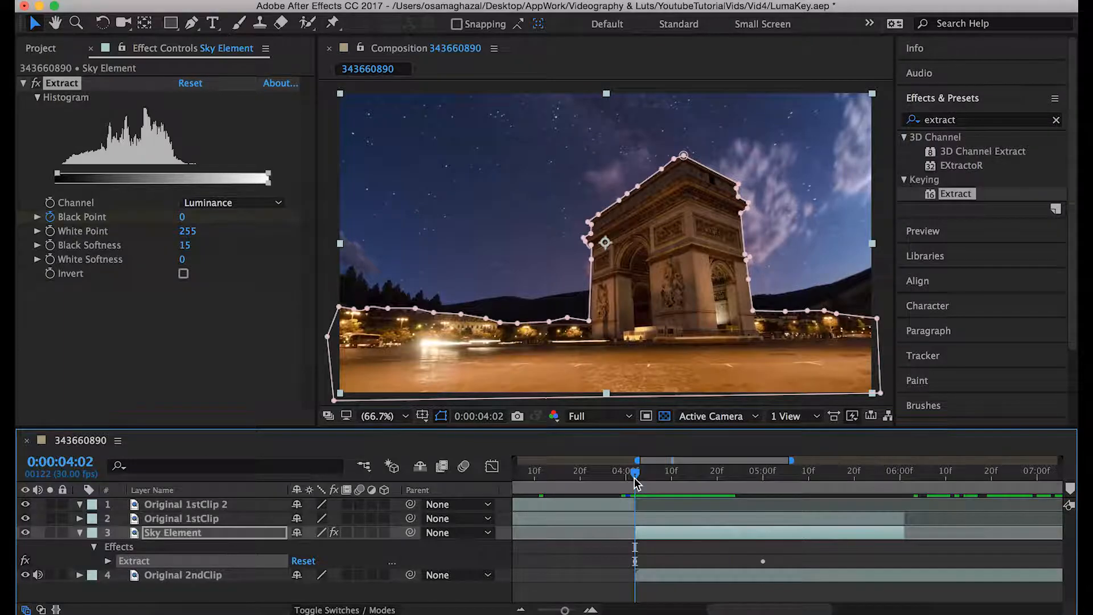
left_click(633, 479)
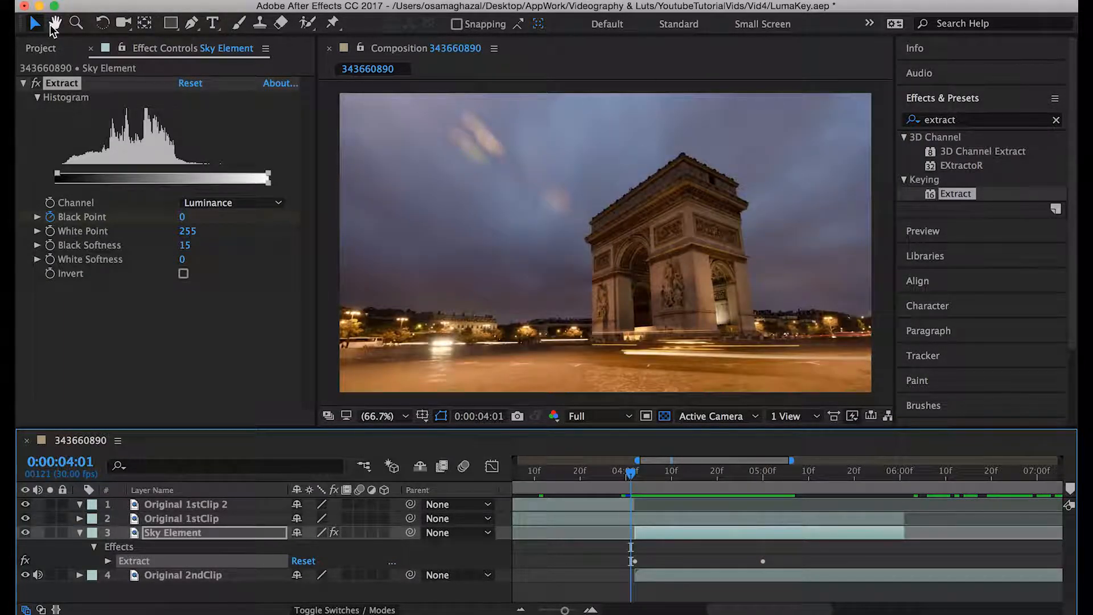
- Replace Sky Element's Extract effect with CC Image Wipe, searching the effects for "image"
left_click(63, 84)
key("Delete")
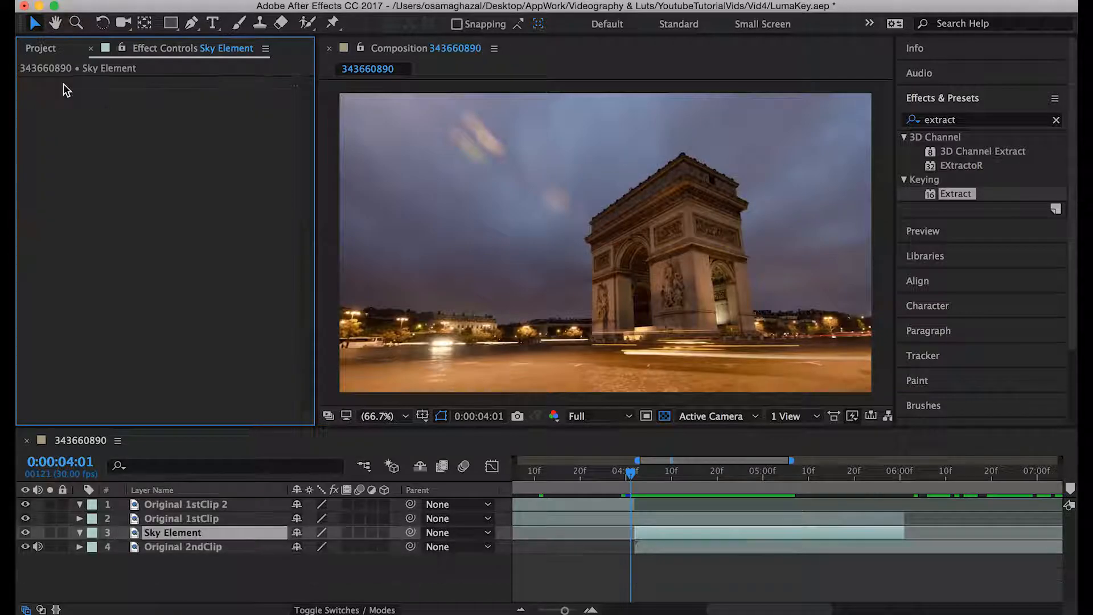
left_click(1057, 121)
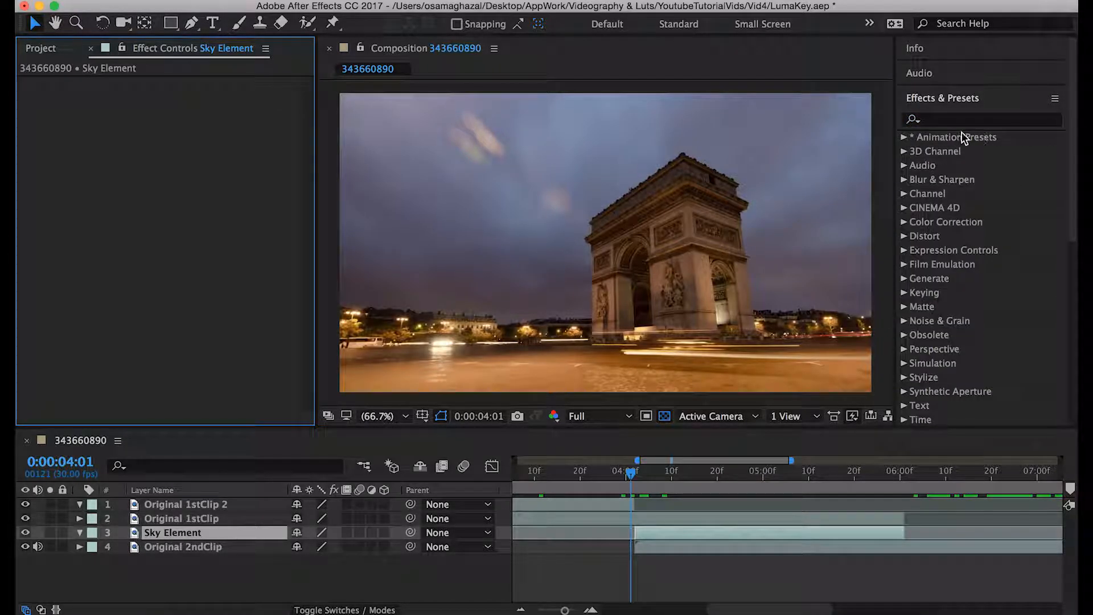
left_click(968, 121)
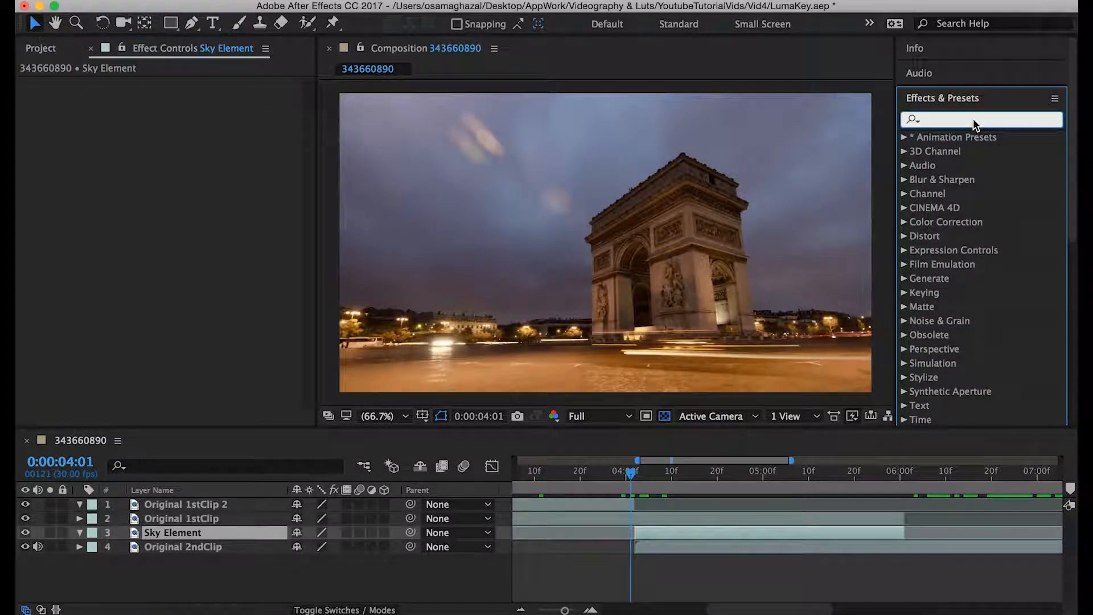
type("image")
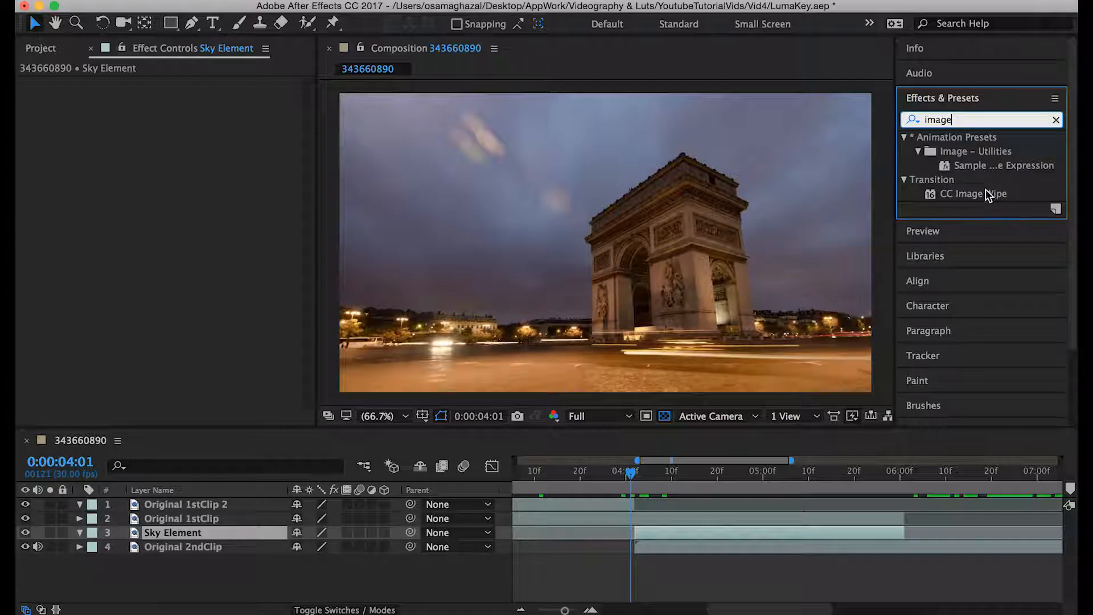
left_click_drag(984, 189, 738, 529)
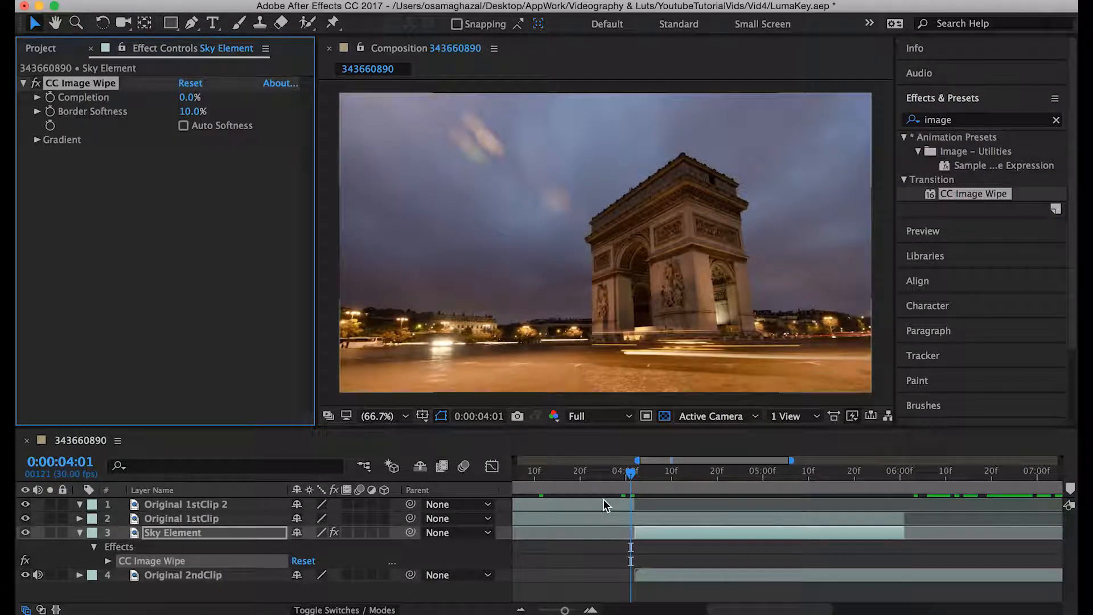
- Keyframe Sky Element's CC Image Wipe Completion from 0% at 0:00:04:02 to 100% at 0:00:05:00
left_click_drag(632, 473, 634, 474)
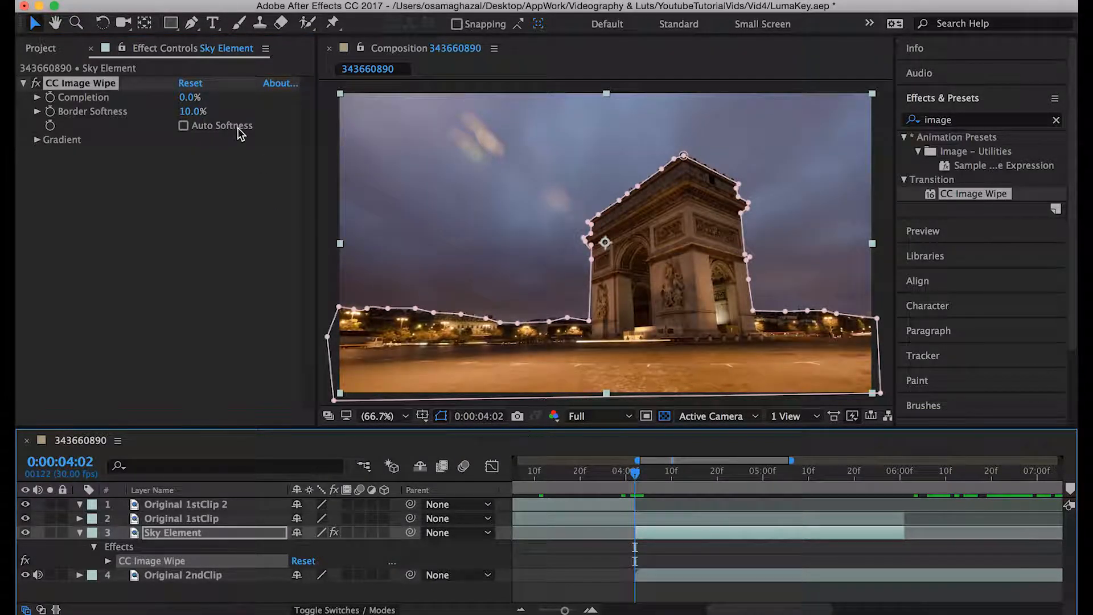
left_click(51, 97)
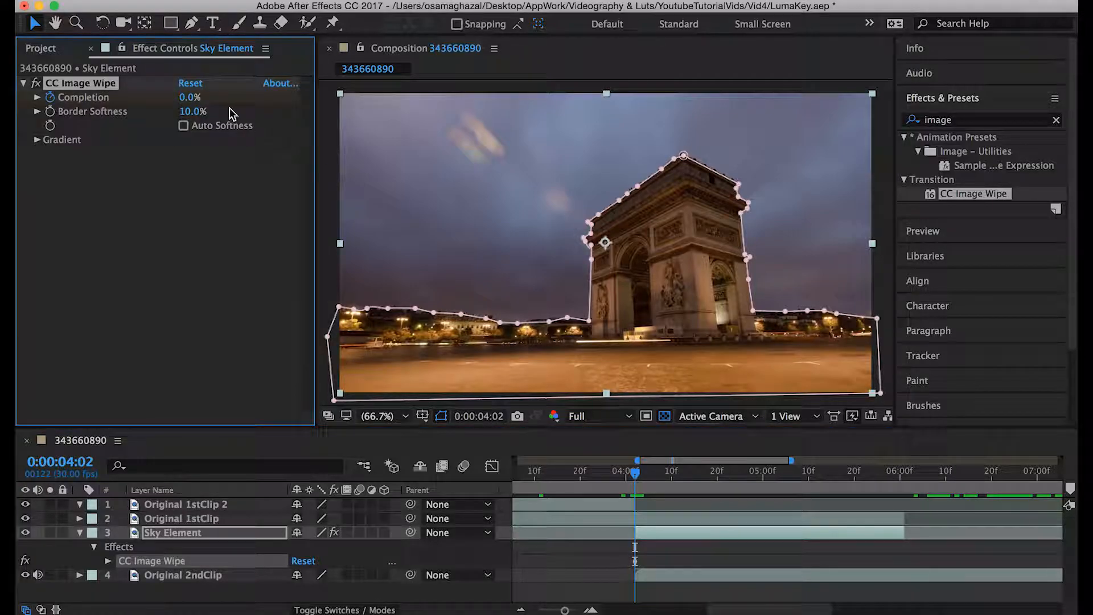
left_click_drag(633, 477, 762, 477)
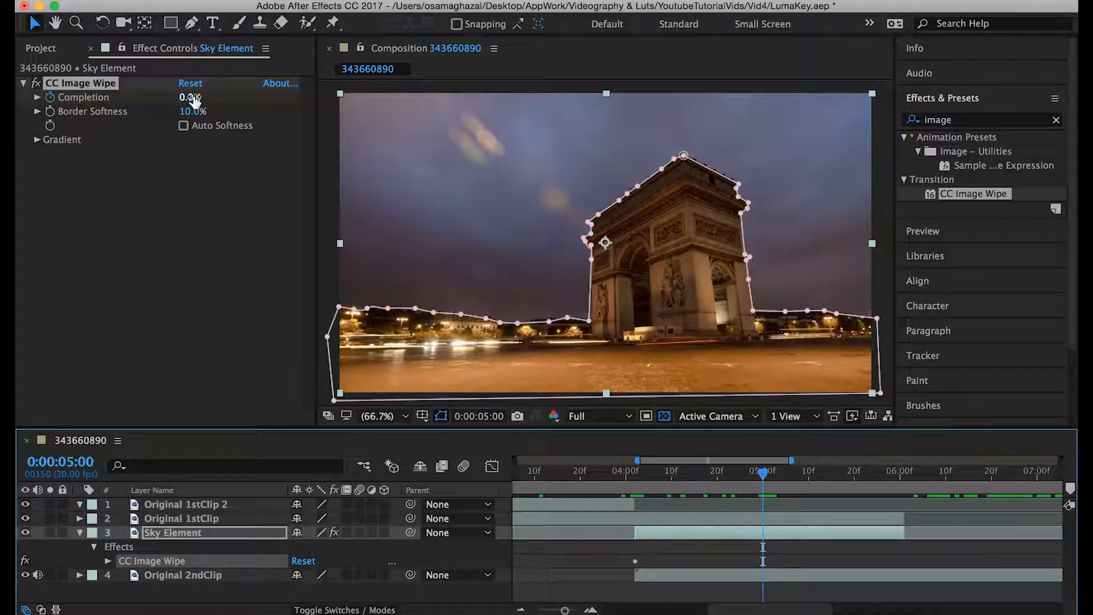
left_click_drag(188, 97, 349, 93)
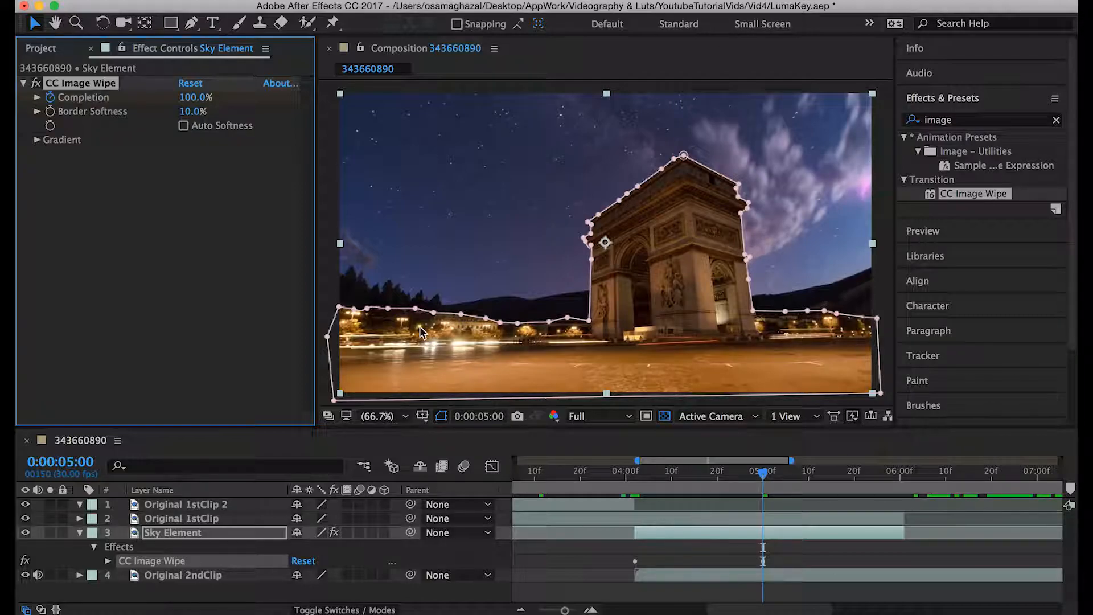
- Play the CC Image Wipe transition from around 0:00:04:00 and again from 0:00:04:02
left_click(625, 476)
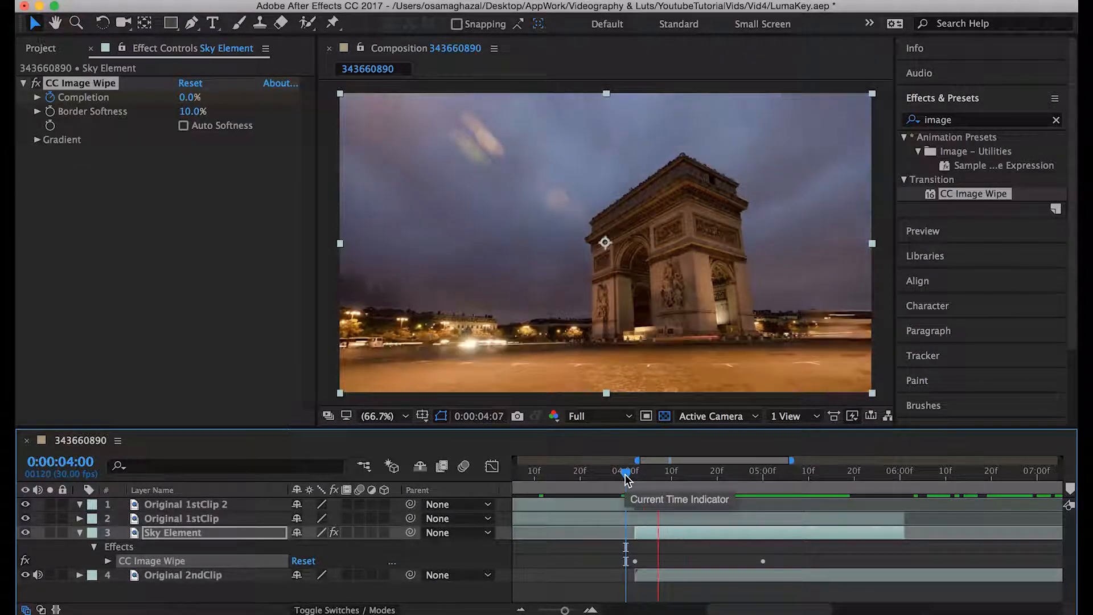
mouse_move(625, 481)
left_mouse_down()
mouse_move(747, 487)
mouse_move(636, 482)
left_mouse_up()
key("space")
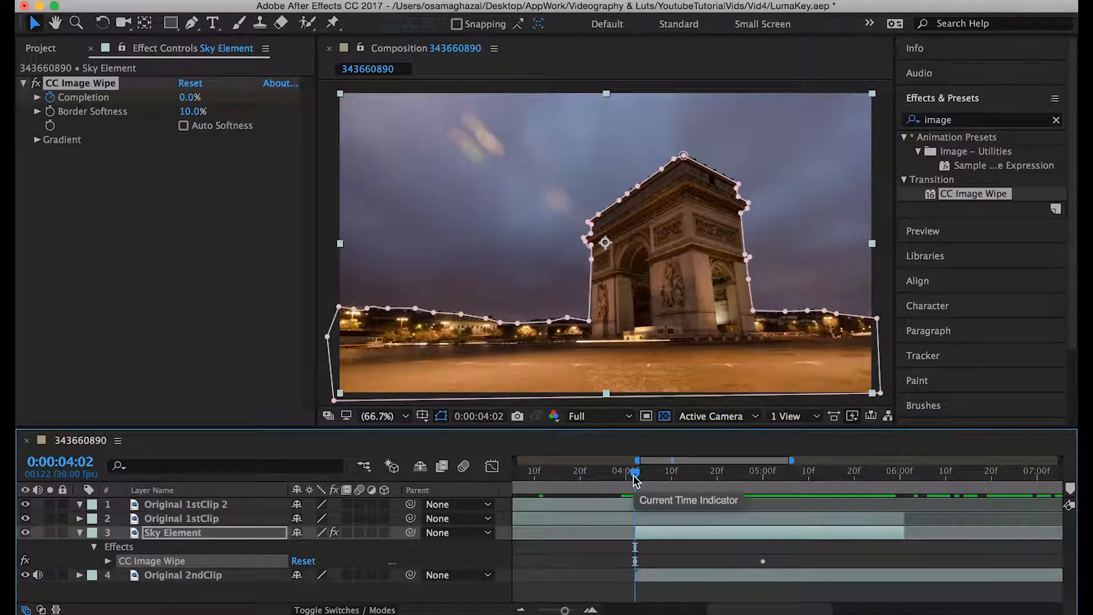